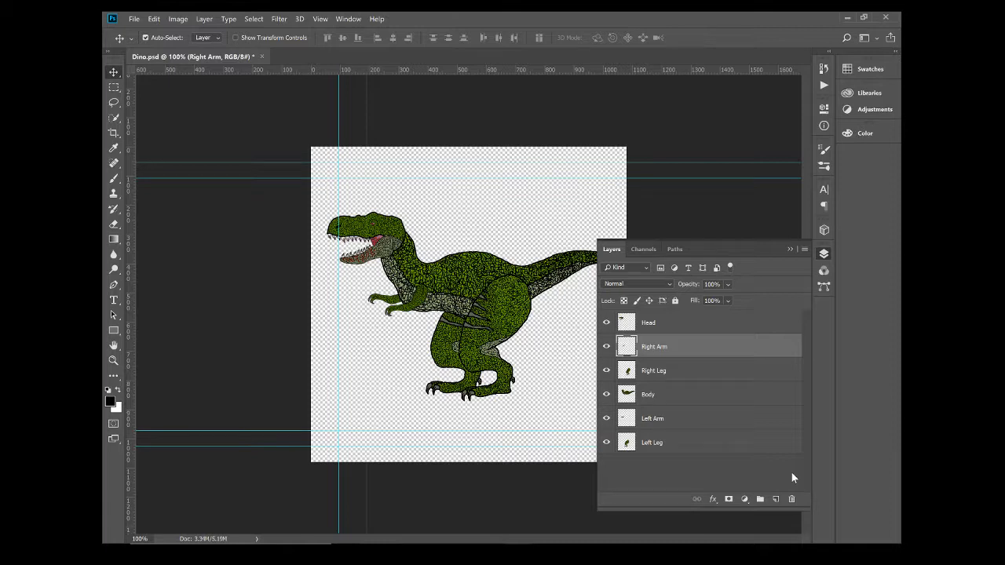
- Identify the Head, Right Arm and Right Leg layers by briefly hiding and showing each one
{"action": "left_click", "coordinate": [790, 248]}
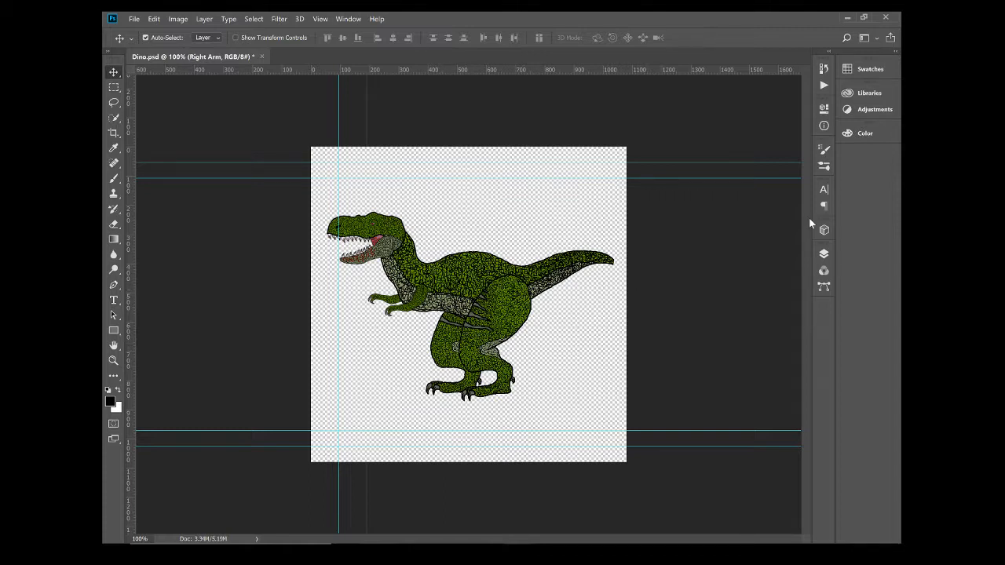
{"action": "left_click", "coordinate": [824, 255]}
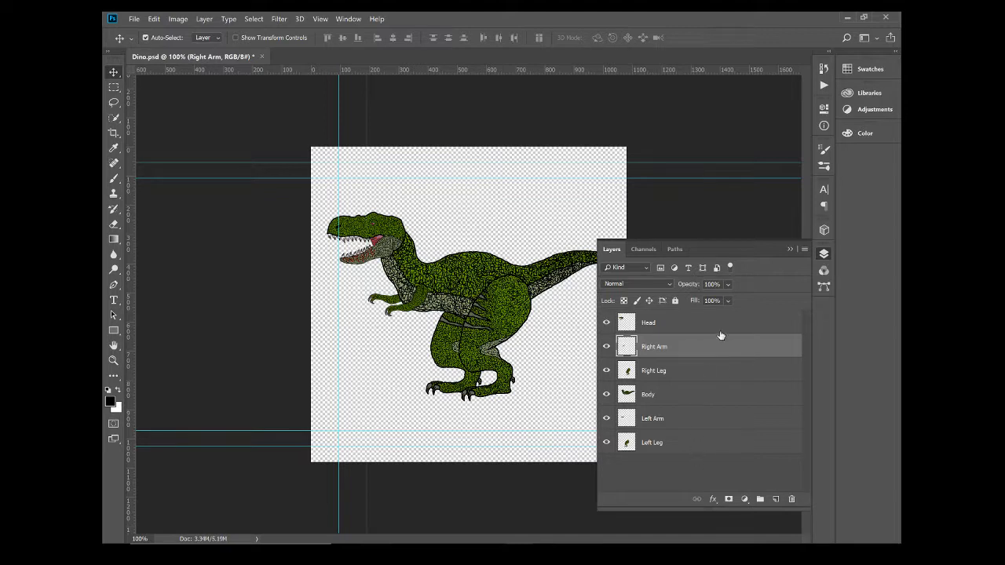
{"action": "left_click", "coordinate": [660, 331]}
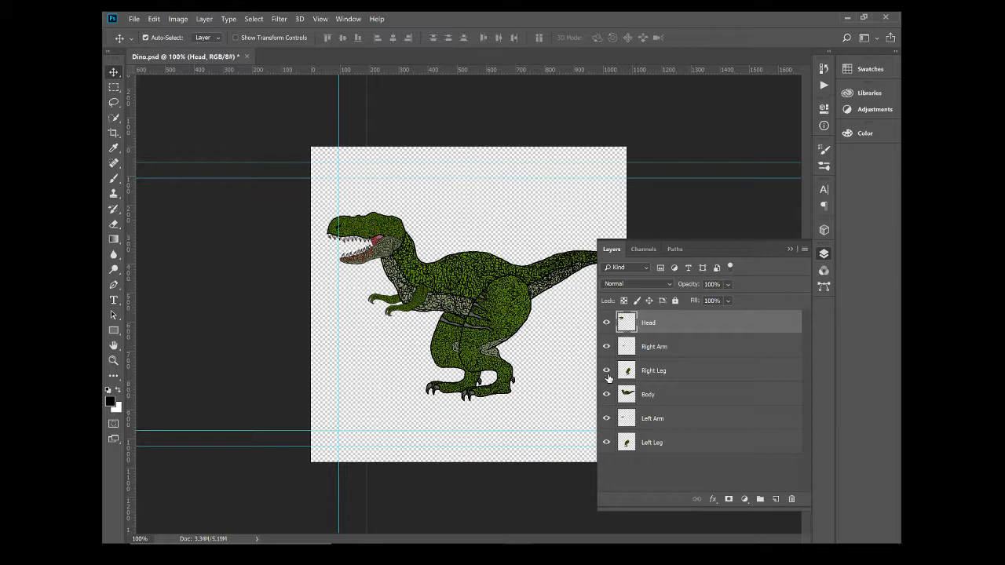
{"action": "left_click", "coordinate": [606, 324]}
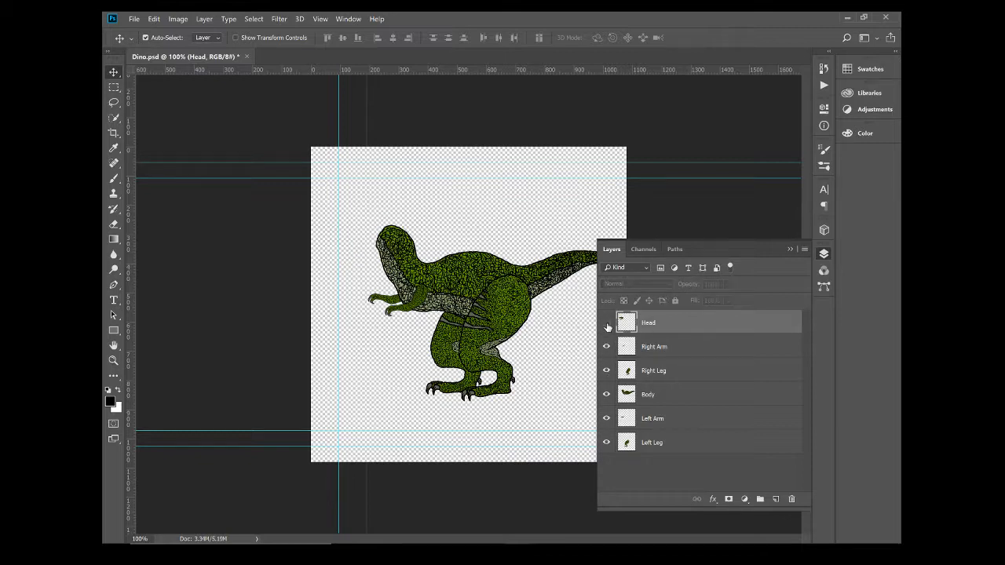
{"action": "left_click", "coordinate": [606, 322]}
{"action": "left_click", "coordinate": [606, 347]}
{"action": "left_click", "coordinate": [607, 347]}
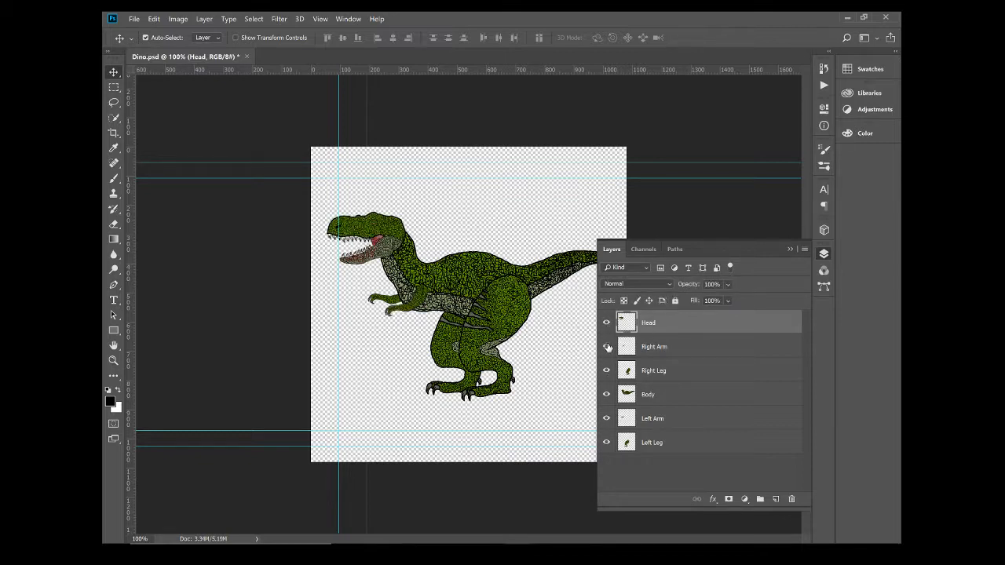
{"action": "left_click", "coordinate": [606, 370]}
{"action": "left_click", "coordinate": [606, 370]}
- Check all six body-part layers, from Head down to Left Leg, by hiding and reshowing each in turn
{"action": "left_click", "coordinate": [608, 328]}
{"action": "left_click", "coordinate": [609, 329]}
{"action": "left_click", "coordinate": [606, 346]}
{"action": "left_click", "coordinate": [606, 346]}
{"action": "left_click", "coordinate": [606, 347]}
{"action": "left_click", "coordinate": [607, 370]}
{"action": "left_click", "coordinate": [607, 370]}
{"action": "left_click", "coordinate": [607, 395]}
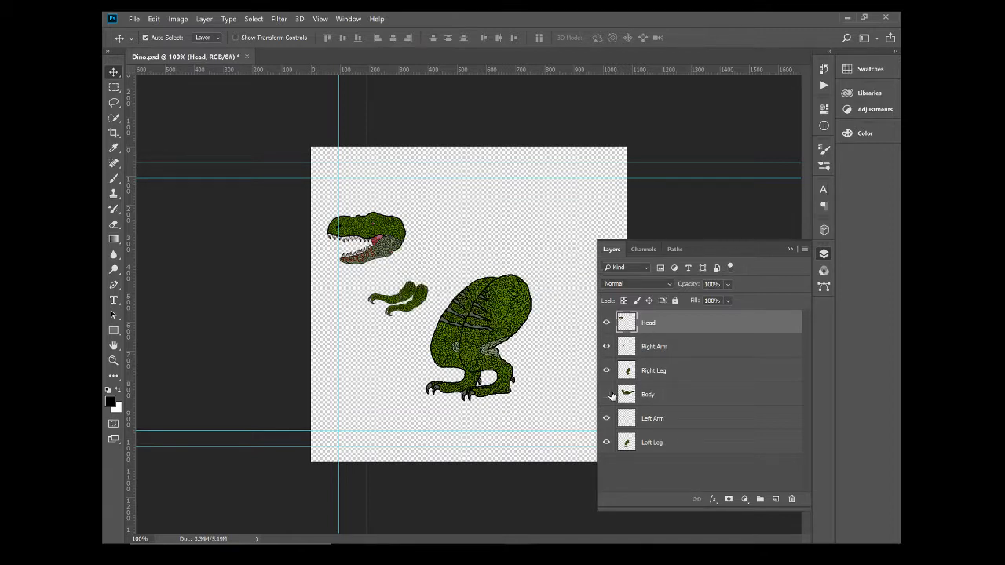
{"action": "left_click", "coordinate": [609, 395]}
{"action": "left_click", "coordinate": [609, 420]}
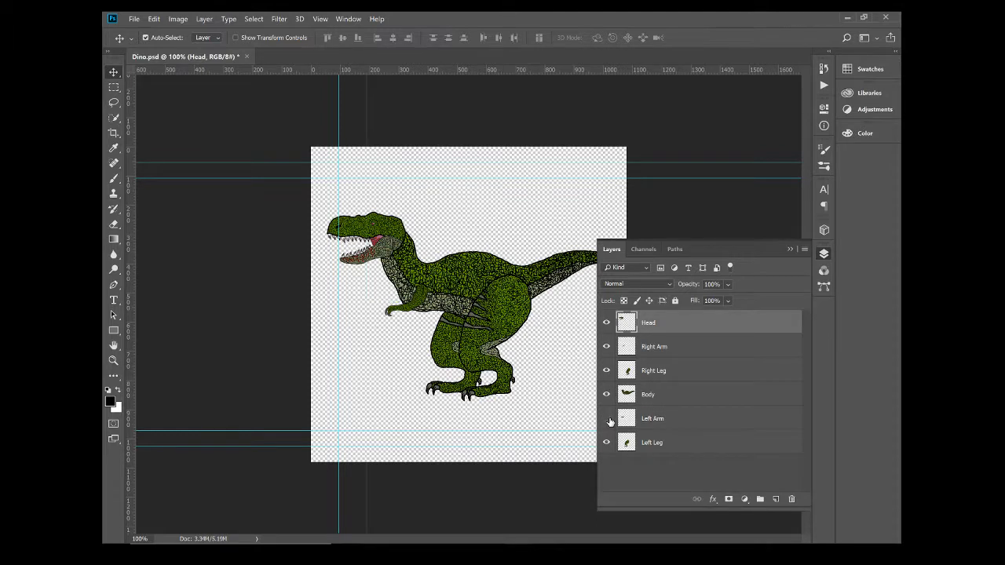
{"action": "left_click", "coordinate": [609, 420]}
{"action": "left_click", "coordinate": [606, 442]}
{"action": "left_click", "coordinate": [606, 442]}
- Move the Body layer to the bottom of the layer stack and return it to between Right Leg and Left Arm
{"action": "left_click", "coordinate": [658, 396]}
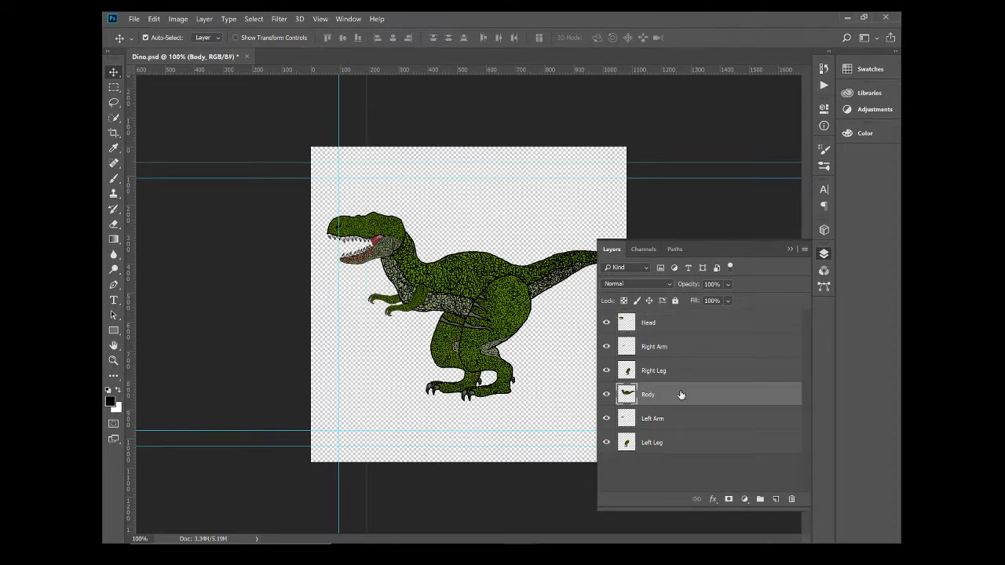
{"action": "left_click_drag", "start_coordinate": [681, 395], "coordinate": [679, 456]}
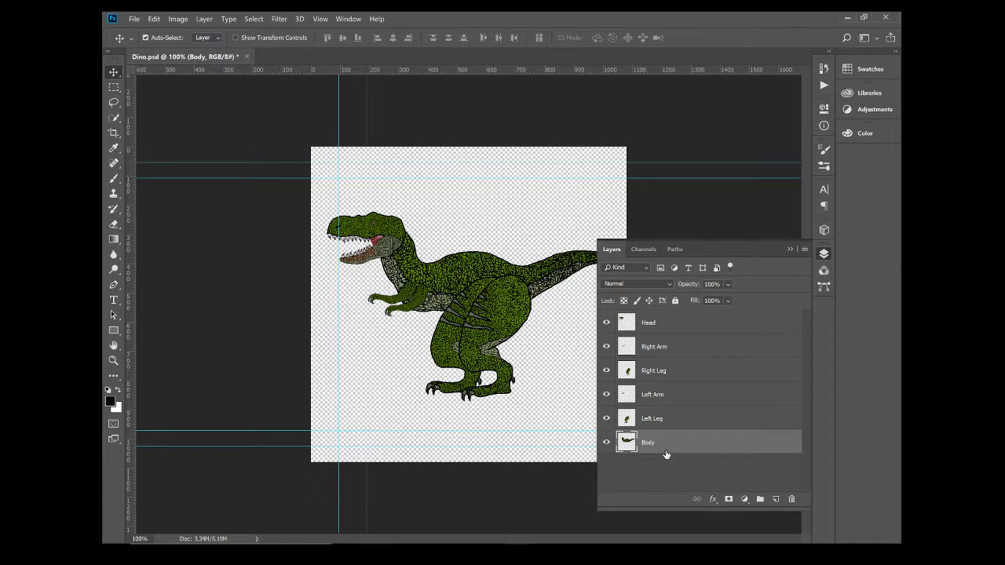
{"action": "left_click_drag", "start_coordinate": [666, 454], "coordinate": [673, 395]}
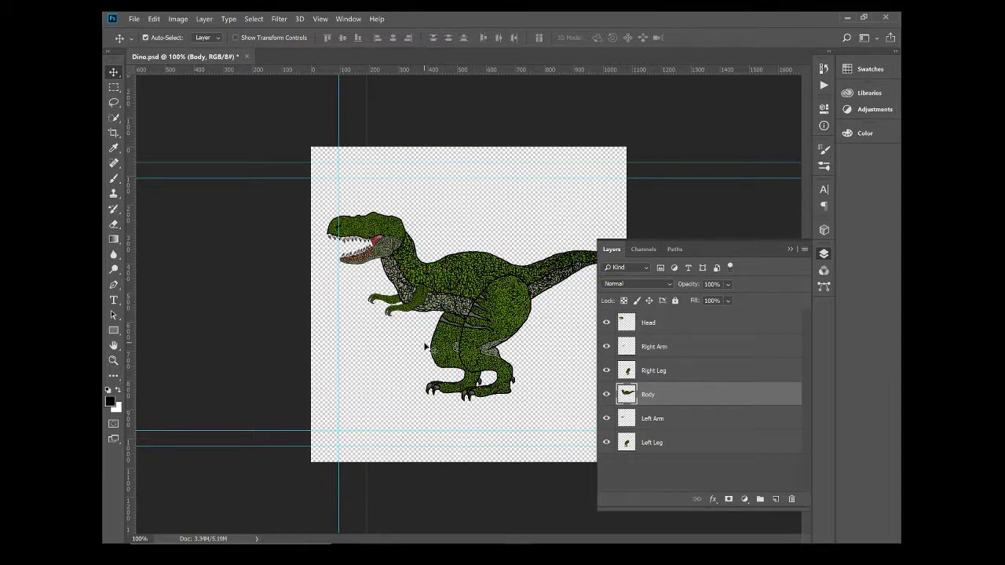
- Rotate the Body layer about 3 degrees clockwise around a reference point lowered to X 629.50 px, Y 503 px
{"action": "key", "text": "ctrl+t"}
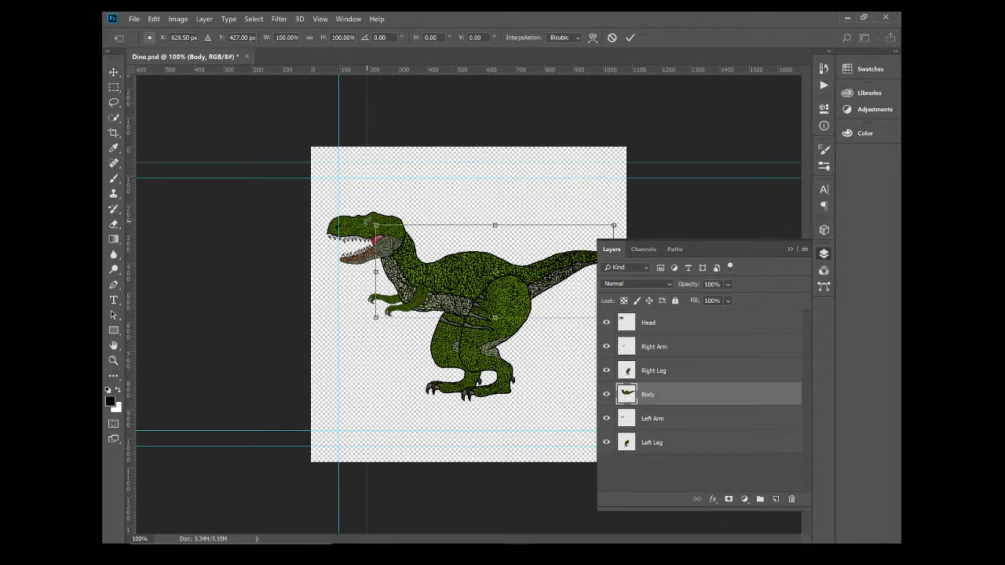
{"action": "left_click_drag", "start_coordinate": [371, 223], "coordinate": [373, 196]}
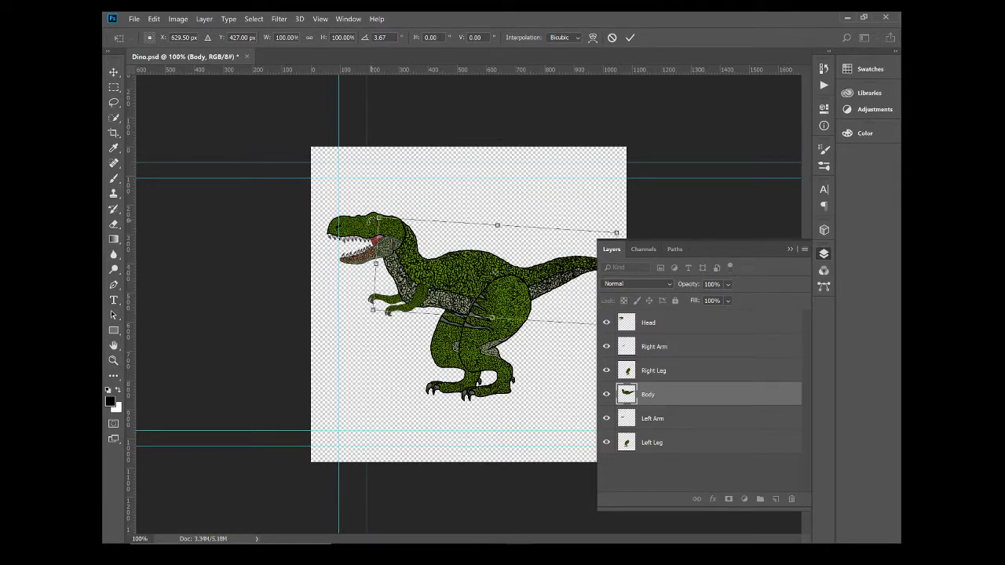
{"action": "mouse_move", "coordinate": [370, 222]}
{"action": "left_mouse_down"}
{"action": "mouse_move", "coordinate": [378, 165]}
{"action": "mouse_move", "coordinate": [369, 213]}
{"action": "left_mouse_up"}
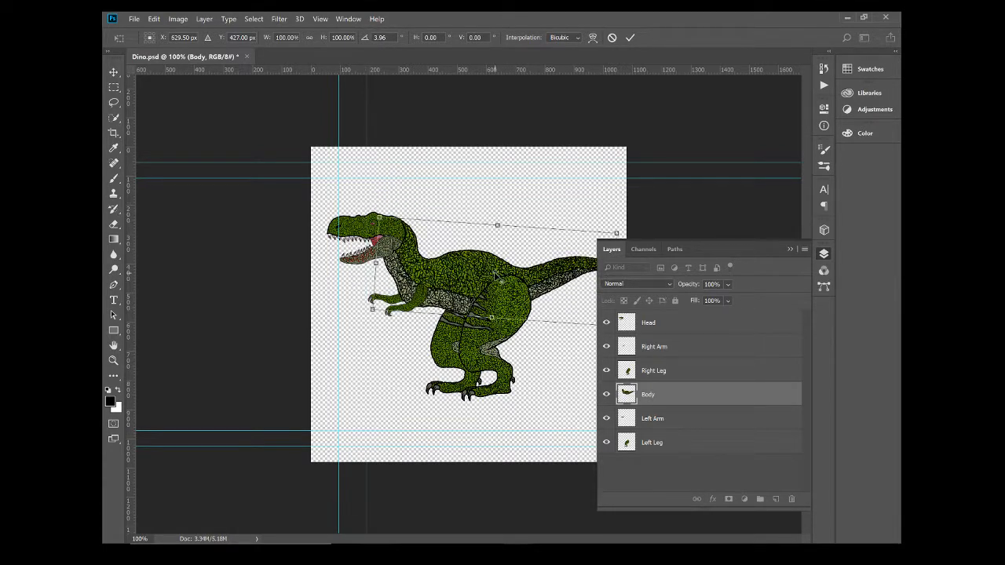
{"action": "mouse_move", "coordinate": [494, 273]}
{"action": "left_mouse_down"}
{"action": "mouse_move", "coordinate": [514, 283]}
{"action": "mouse_move", "coordinate": [503, 298]}
{"action": "mouse_move", "coordinate": [493, 291]}
{"action": "left_mouse_up"}
{"action": "mouse_move", "coordinate": [369, 176]}
{"action": "left_mouse_down"}
{"action": "mouse_move", "coordinate": [380, 145]}
{"action": "mouse_move", "coordinate": [365, 163]}
{"action": "mouse_move", "coordinate": [384, 150]}
{"action": "mouse_move", "coordinate": [369, 202]}
{"action": "mouse_move", "coordinate": [392, 176]}
{"action": "mouse_move", "coordinate": [368, 205]}
{"action": "mouse_move", "coordinate": [363, 196]}
{"action": "mouse_move", "coordinate": [388, 190]}
{"action": "mouse_move", "coordinate": [366, 238]}
{"action": "mouse_move", "coordinate": [383, 197]}
{"action": "mouse_move", "coordinate": [354, 230]}
{"action": "mouse_move", "coordinate": [371, 220]}
{"action": "mouse_move", "coordinate": [368, 164]}
{"action": "mouse_move", "coordinate": [370, 221]}
{"action": "mouse_move", "coordinate": [379, 151]}
{"action": "mouse_move", "coordinate": [375, 165]}
{"action": "left_mouse_up"}
{"action": "left_click_drag", "start_coordinate": [363, 165], "coordinate": [385, 229]}
{"action": "key", "text": "Return"}
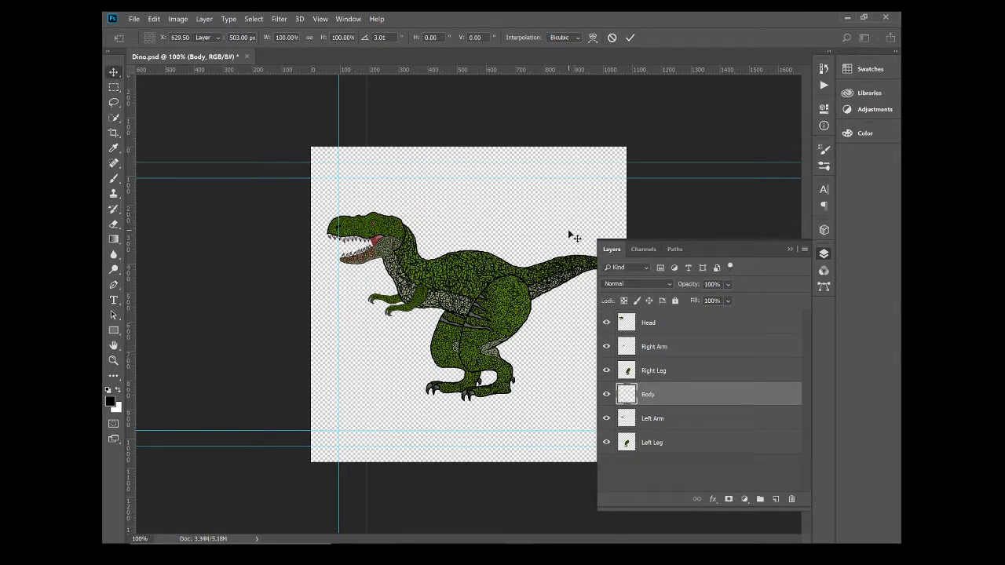
- Rotate the Left Arm layer slightly around a reference point placed at its shoulder, near X 339 px, Y 483.50 px
{"action": "left_click", "coordinate": [662, 424]}
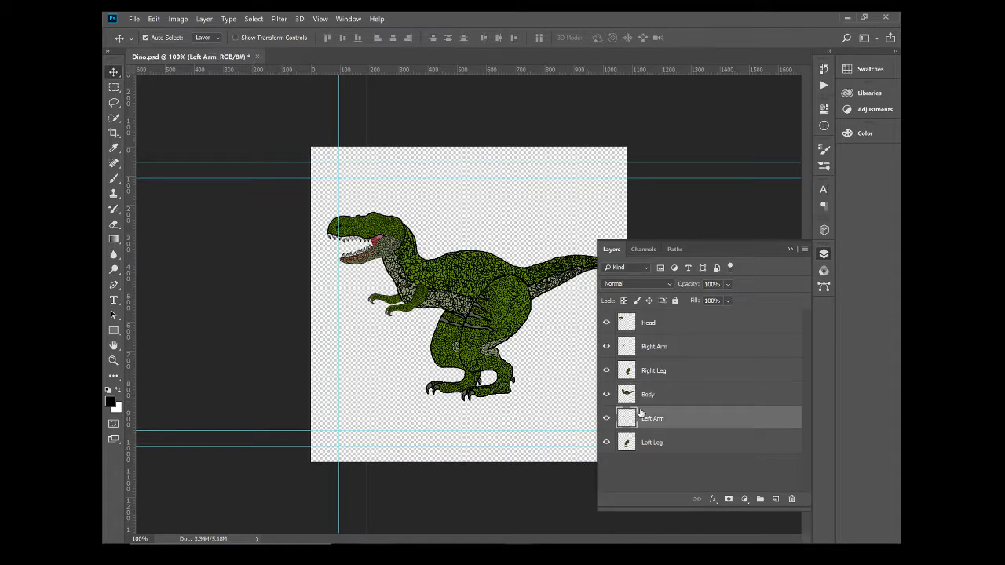
{"action": "key", "text": "ctrl+t"}
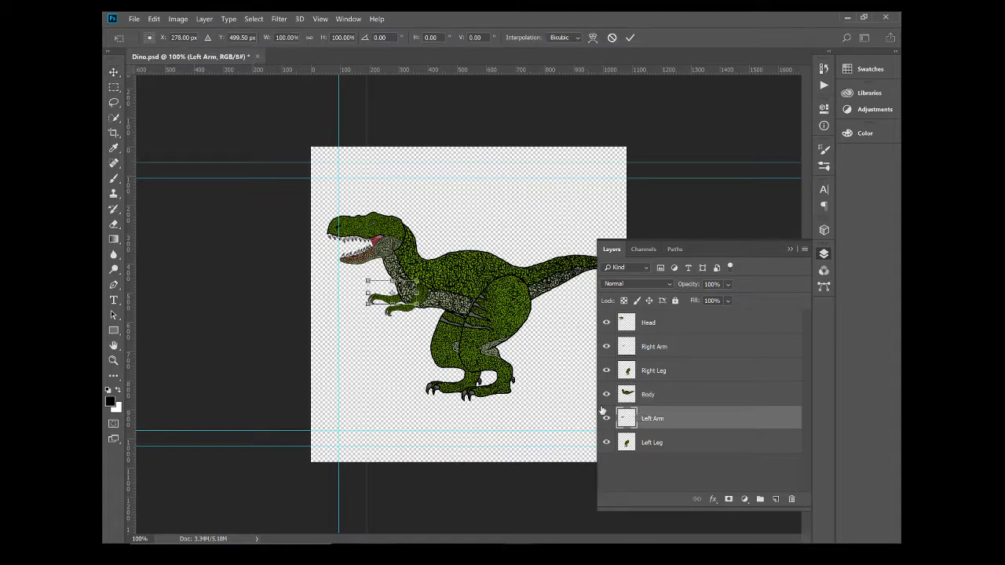
{"action": "left_click_drag", "start_coordinate": [354, 280], "coordinate": [409, 290]}
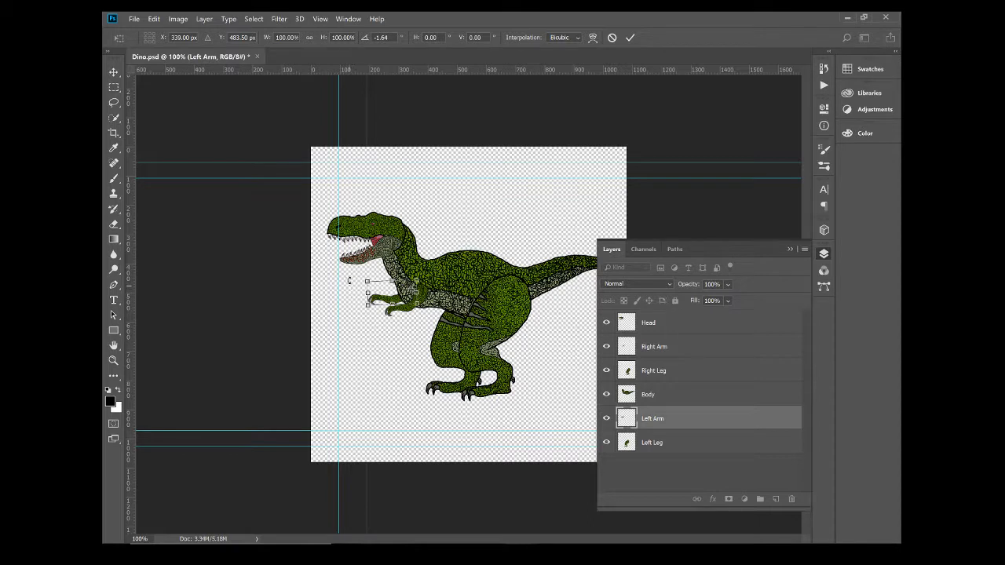
{"action": "mouse_move", "coordinate": [349, 281]}
{"action": "left_mouse_down"}
{"action": "mouse_move", "coordinate": [340, 287]}
{"action": "mouse_move", "coordinate": [355, 226]}
{"action": "mouse_move", "coordinate": [354, 254]}
{"action": "mouse_move", "coordinate": [353, 220]}
{"action": "mouse_move", "coordinate": [361, 276]}
{"action": "left_mouse_up"}
{"action": "left_click", "coordinate": [630, 37]}
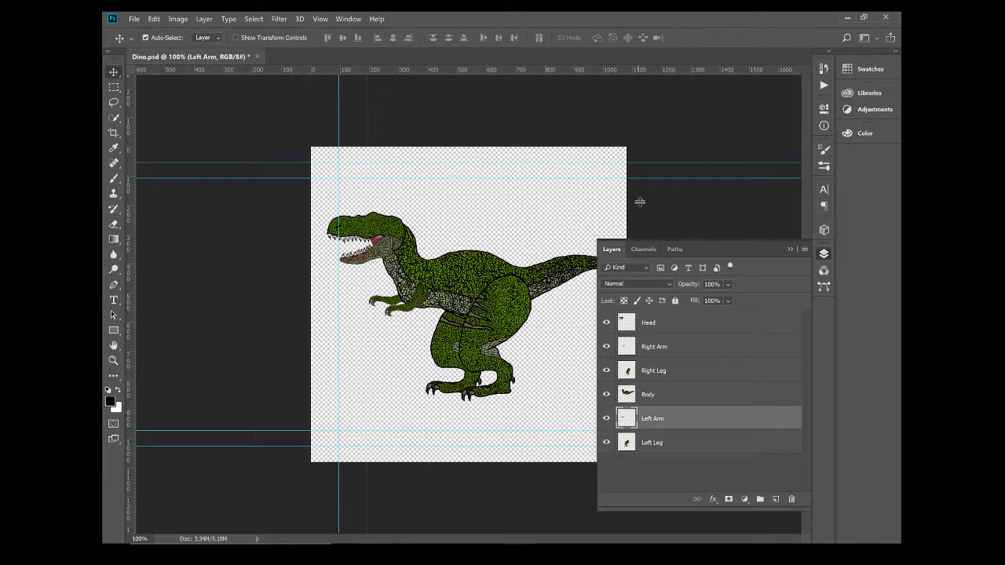
- Rotate the Left Leg layer about 7.6 degrees counterclockwise
{"action": "left_click", "coordinate": [672, 444]}
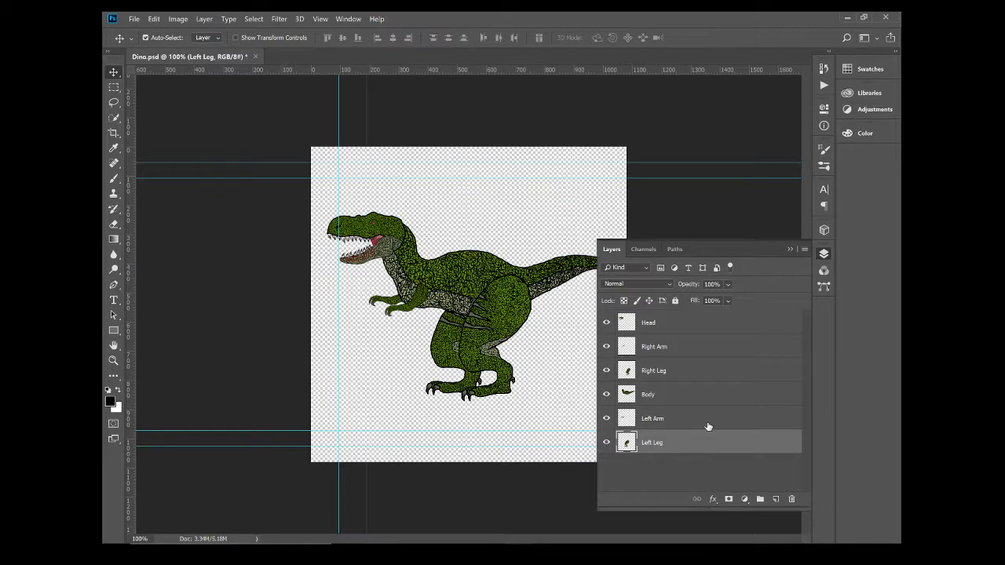
{"action": "key", "text": "ctrl+t"}
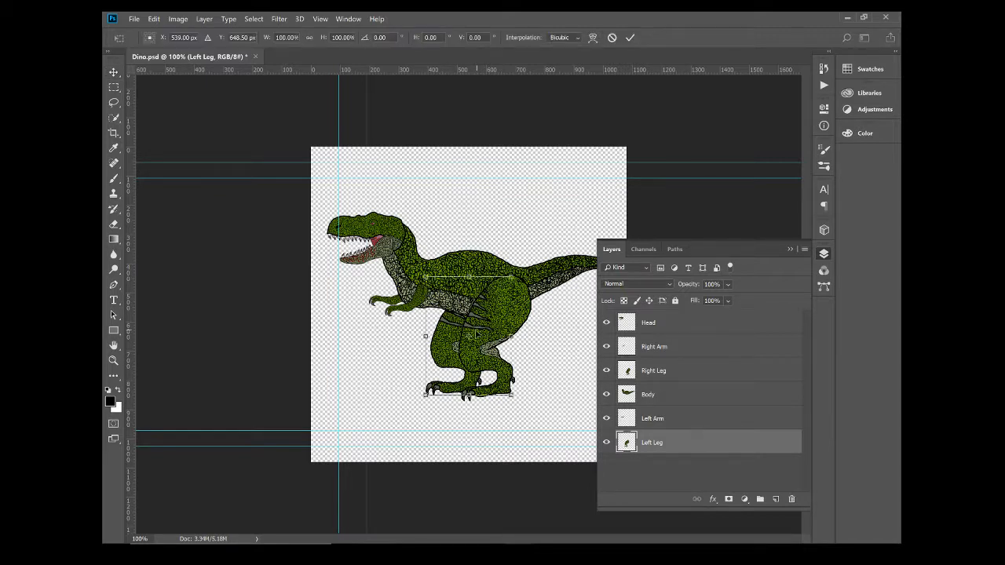
{"action": "left_click_drag", "start_coordinate": [468, 339], "coordinate": [472, 274]}
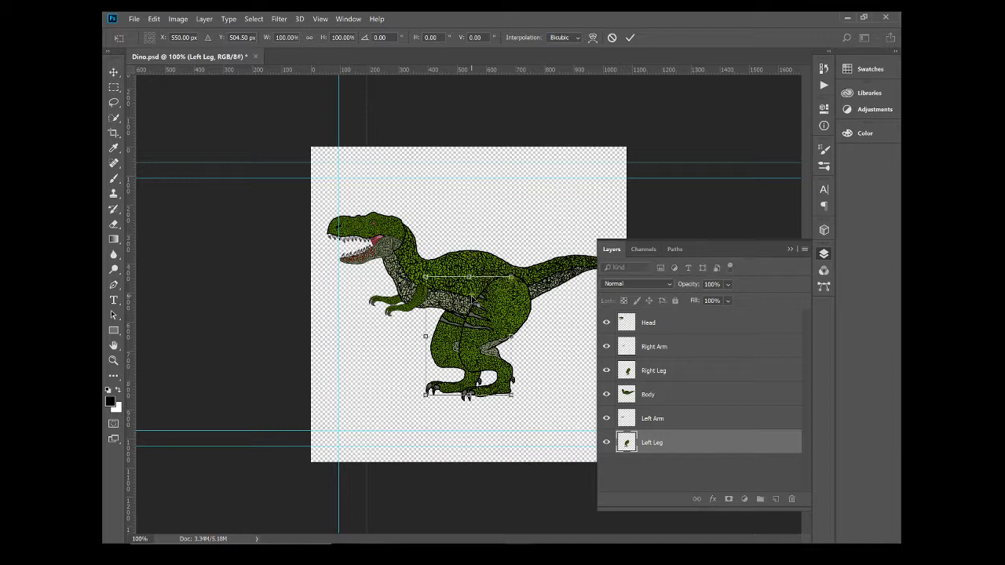
{"action": "left_click", "coordinate": [629, 37]}
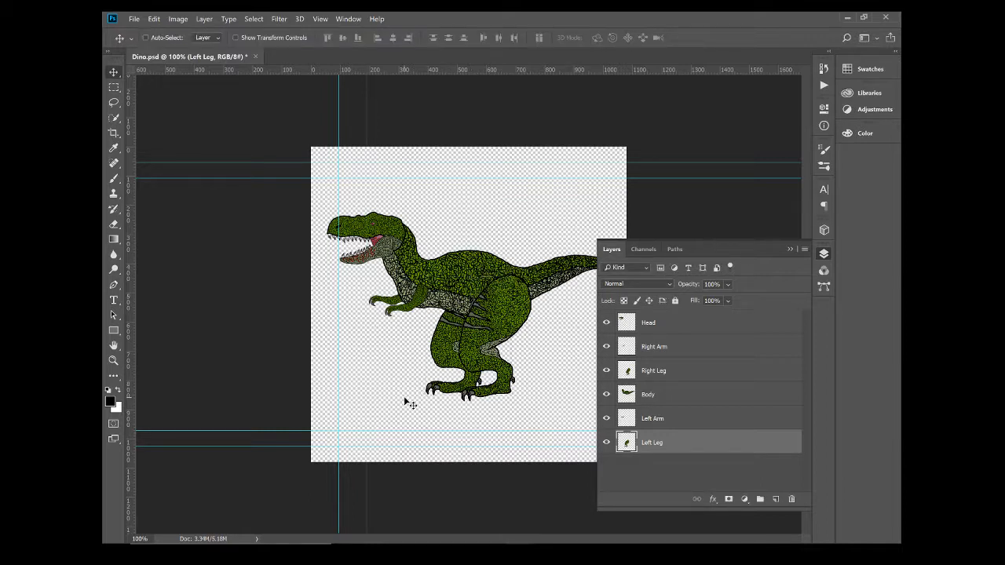
{"action": "key", "text": "ctrl+t"}
{"action": "mouse_move", "coordinate": [406, 411]}
{"action": "left_mouse_down"}
{"action": "mouse_move", "coordinate": [436, 419]}
{"action": "mouse_move", "coordinate": [409, 424]}
{"action": "mouse_move", "coordinate": [432, 423]}
{"action": "mouse_move", "coordinate": [400, 419]}
{"action": "mouse_move", "coordinate": [444, 426]}
{"action": "mouse_move", "coordinate": [404, 419]}
{"action": "mouse_move", "coordinate": [411, 428]}
{"action": "left_mouse_up"}
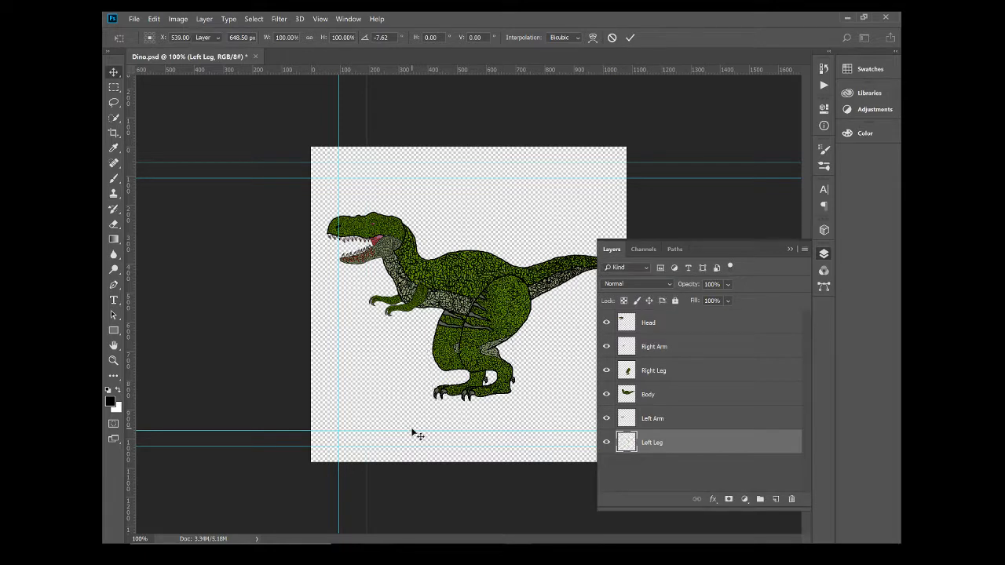
{"action": "key", "text": "Return"}
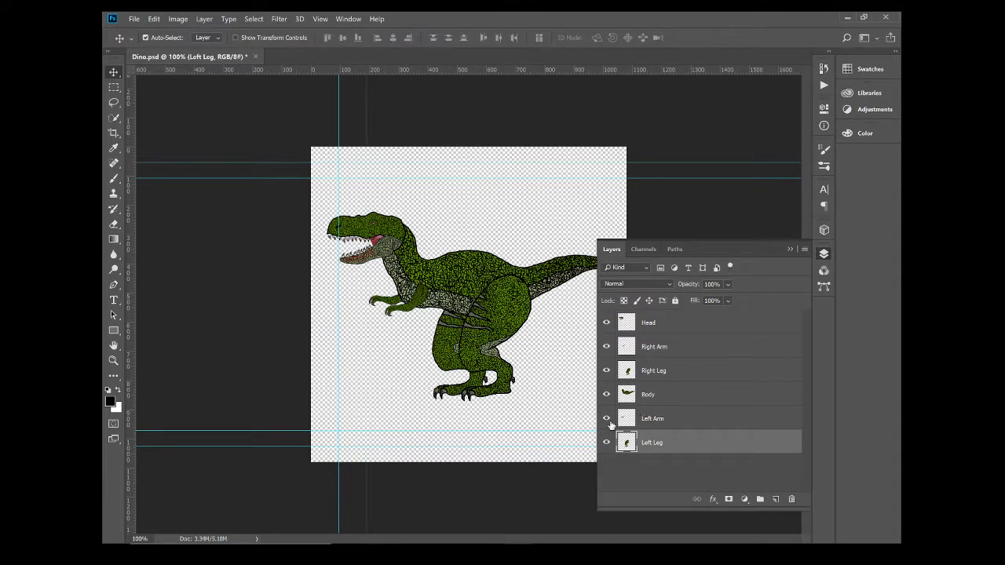
- Rotate the Head layer slightly around a reference point placed at the neck joint, near X 292.50 px, Y 294 px
{"action": "left_click", "coordinate": [658, 396]}
{"action": "left_click", "coordinate": [659, 327]}
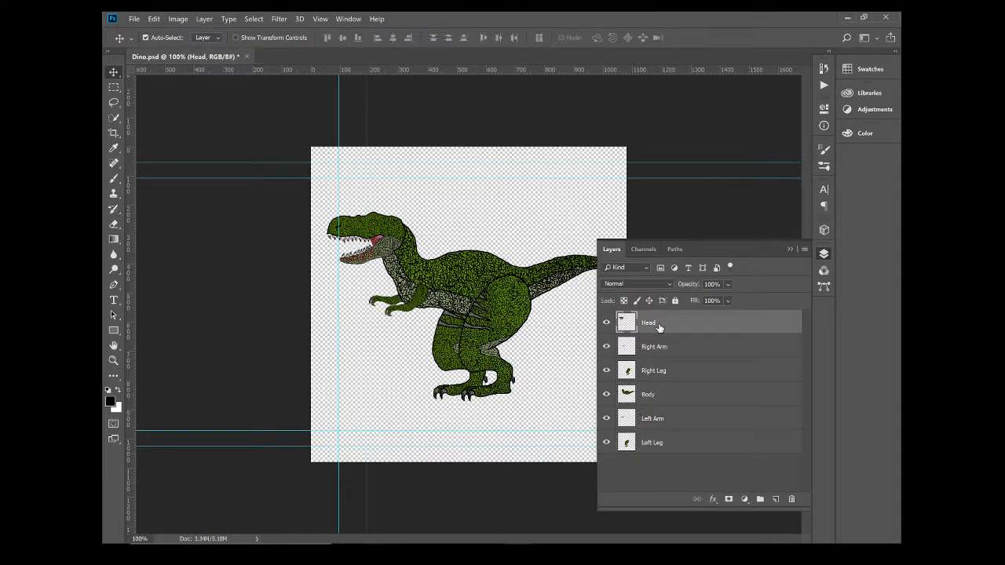
{"action": "key", "text": "ctrl+t"}
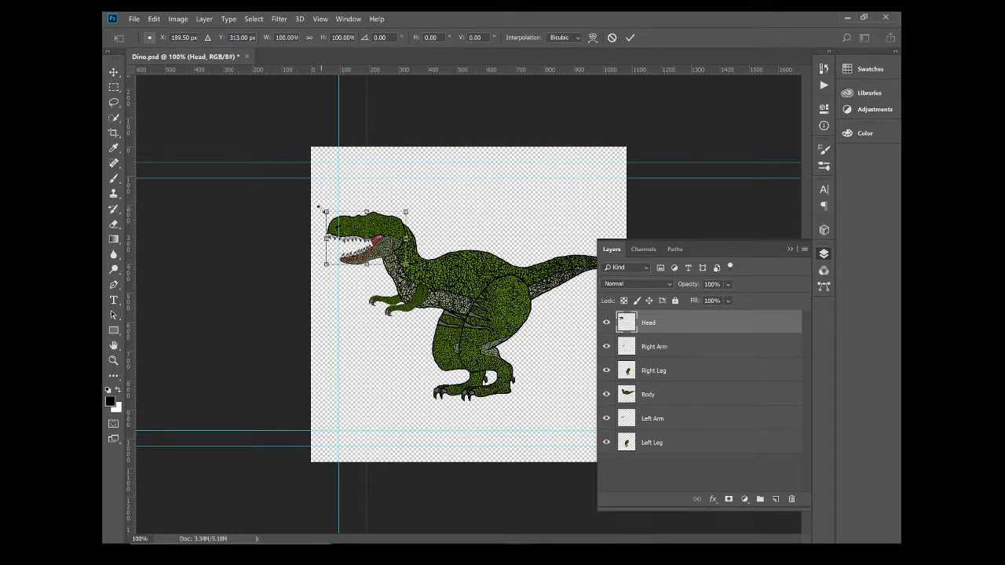
{"action": "mouse_move", "coordinate": [318, 193]}
{"action": "left_mouse_down"}
{"action": "mouse_move", "coordinate": [321, 218]}
{"action": "mouse_move", "coordinate": [326, 198]}
{"action": "left_mouse_up"}
{"action": "left_click_drag", "start_coordinate": [372, 240], "coordinate": [401, 234]}
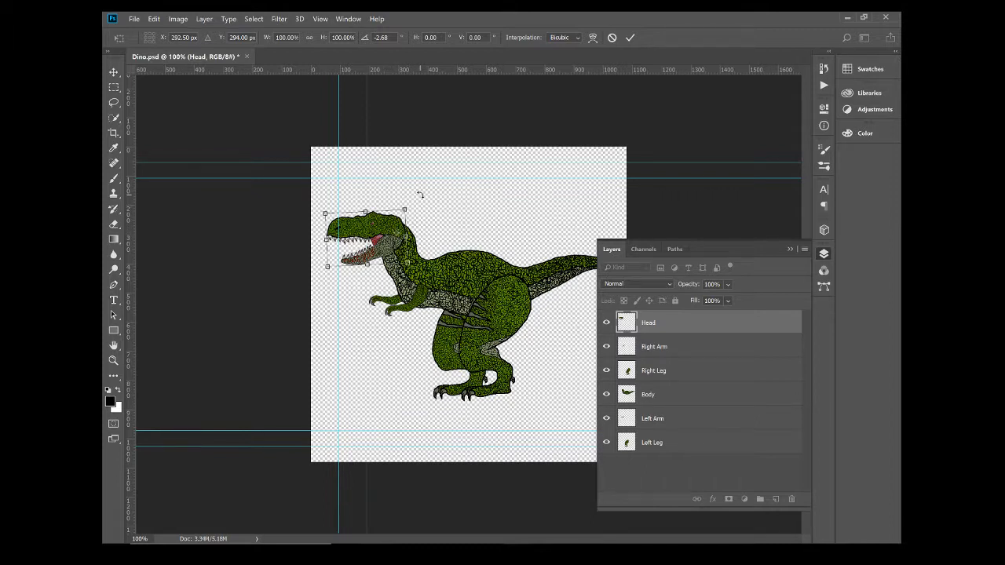
{"action": "mouse_move", "coordinate": [420, 193]}
{"action": "left_mouse_down"}
{"action": "mouse_move", "coordinate": [446, 197]}
{"action": "mouse_move", "coordinate": [389, 202]}
{"action": "mouse_move", "coordinate": [421, 189]}
{"action": "mouse_move", "coordinate": [377, 171]}
{"action": "mouse_move", "coordinate": [437, 211]}
{"action": "mouse_move", "coordinate": [426, 195]}
{"action": "left_mouse_up"}
{"action": "left_click", "coordinate": [629, 37]}
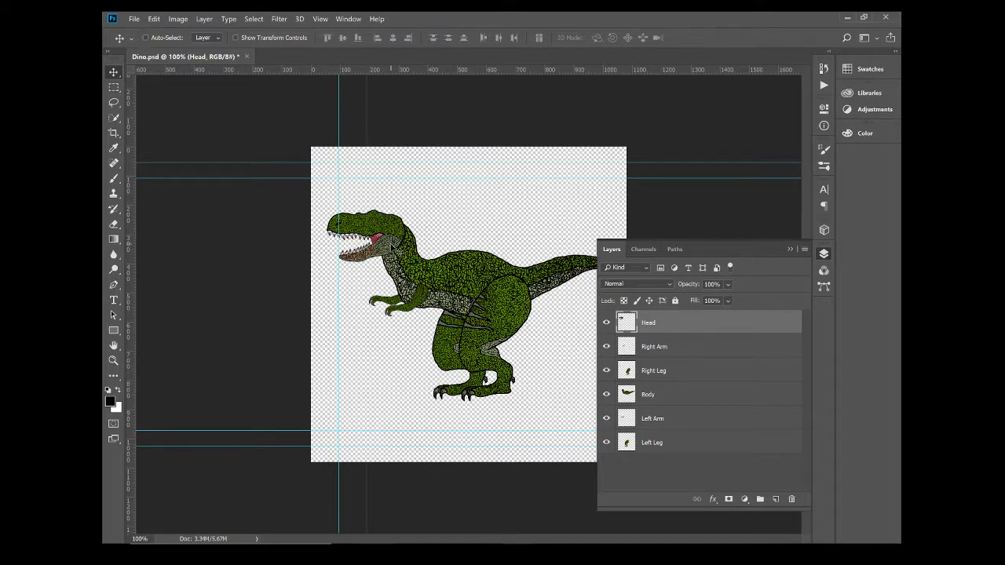
- Move the Head layer off the body toward the canvas's upper-left corner, to about X 167 px, Y 128 px
{"action": "key", "text": "ctrl+t"}
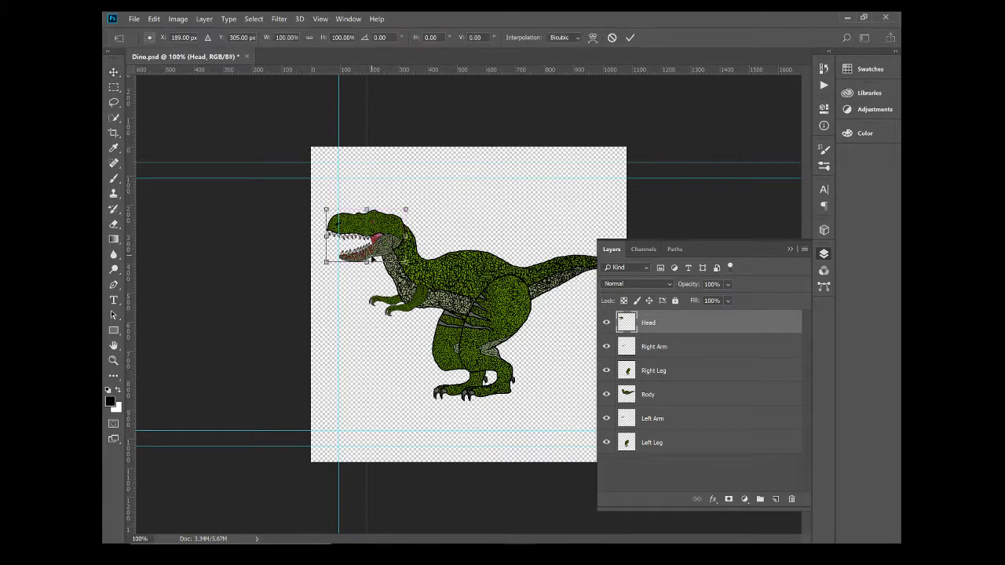
{"action": "left_click_drag", "start_coordinate": [384, 253], "coordinate": [357, 208]}
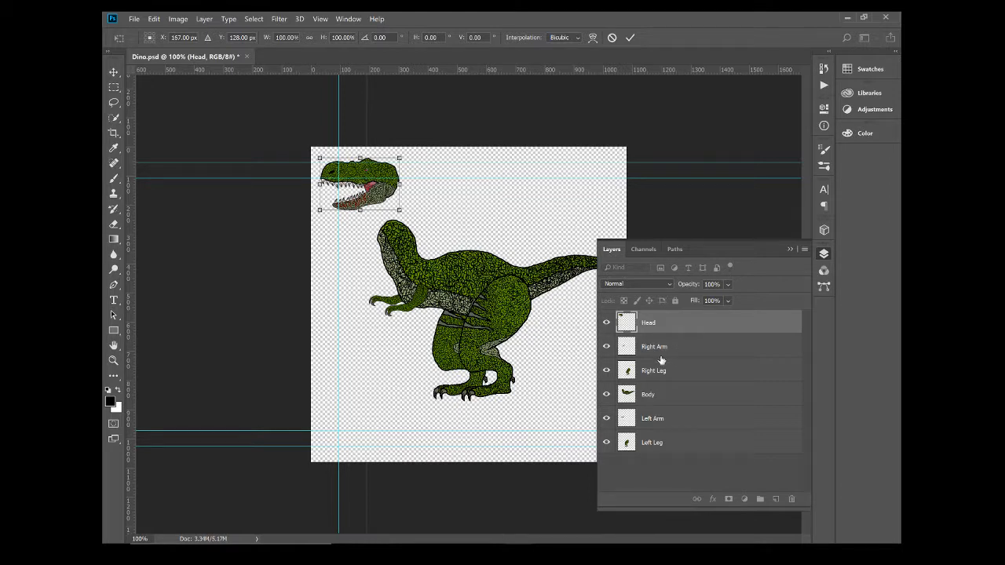
{"action": "key", "text": "Return"}
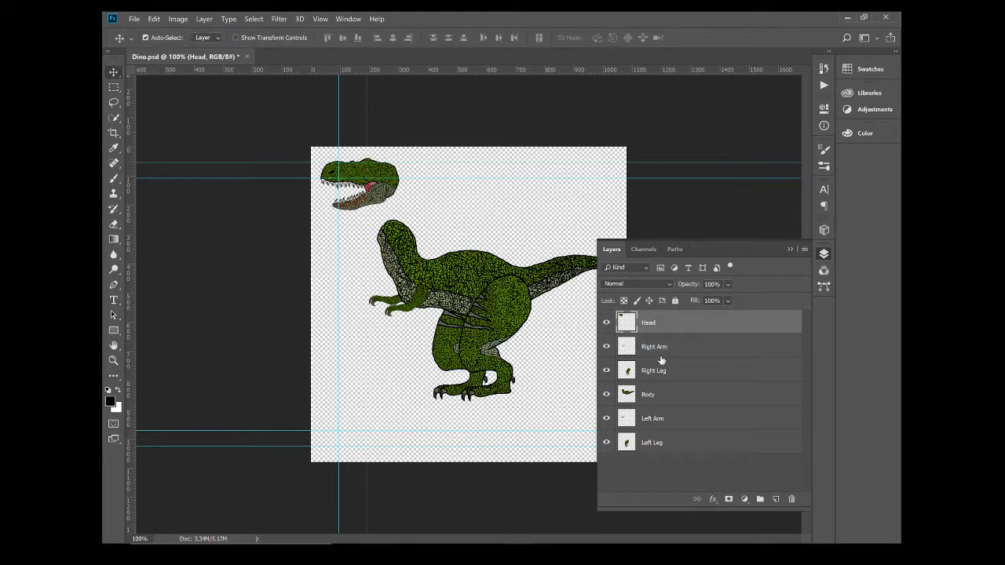
- Move the Right Arm layer off the body to above the neck, at about X 380 px, Y 219 px
{"action": "left_click", "coordinate": [661, 354]}
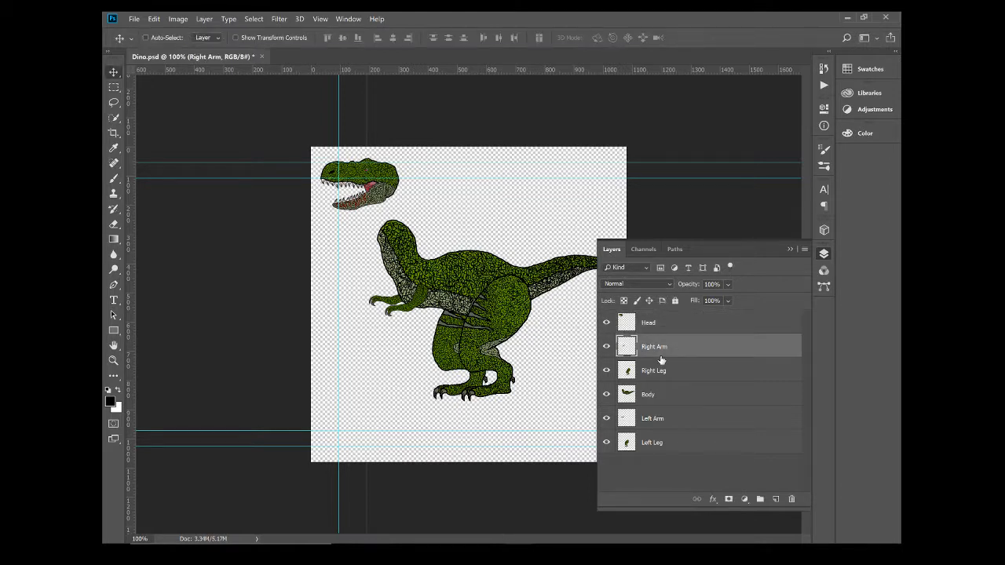
{"action": "key", "text": "ctrl+t"}
{"action": "left_click_drag", "start_coordinate": [415, 314], "coordinate": [428, 226]}
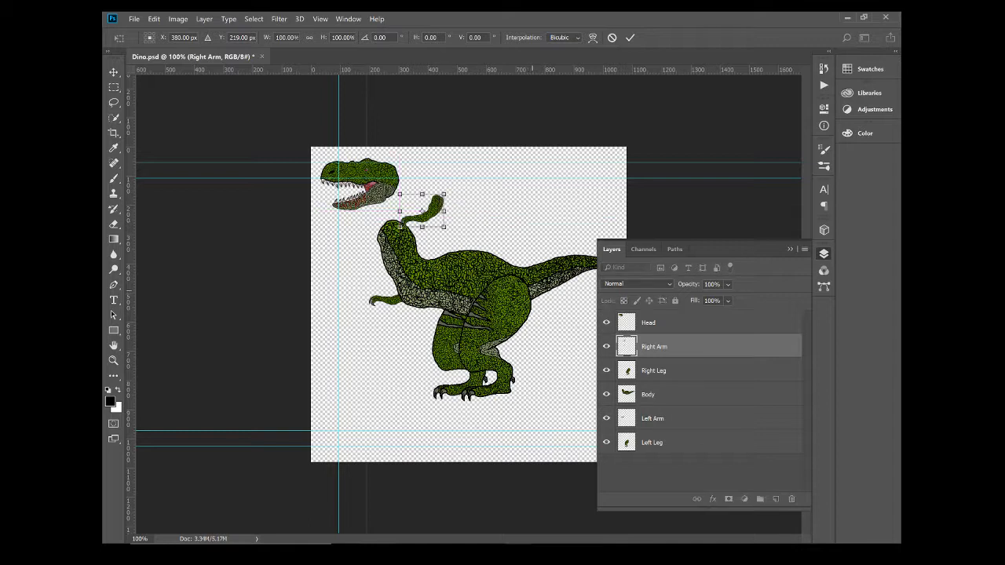
{"action": "left_click", "coordinate": [630, 37]}
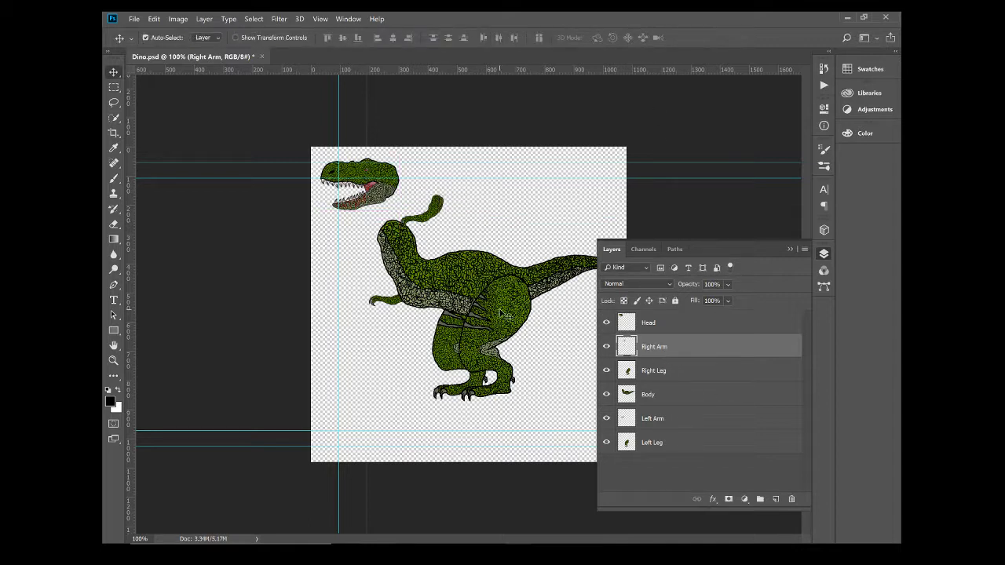
{"action": "key", "text": "m"}
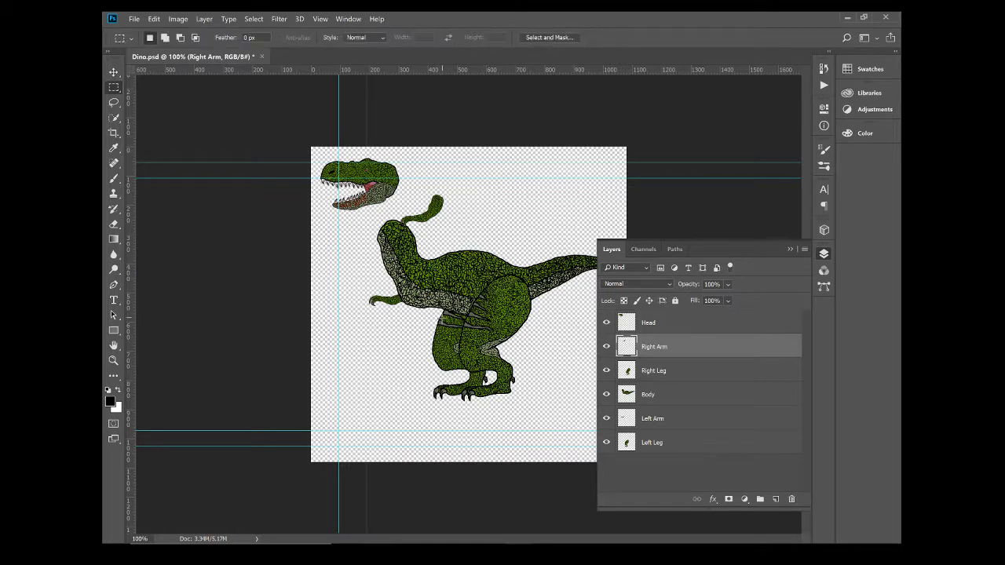
{"action": "left_click_drag", "start_coordinate": [455, 234], "coordinate": [393, 190]}
{"action": "key", "text": "ctrl+d"}
{"action": "key", "text": "v"}
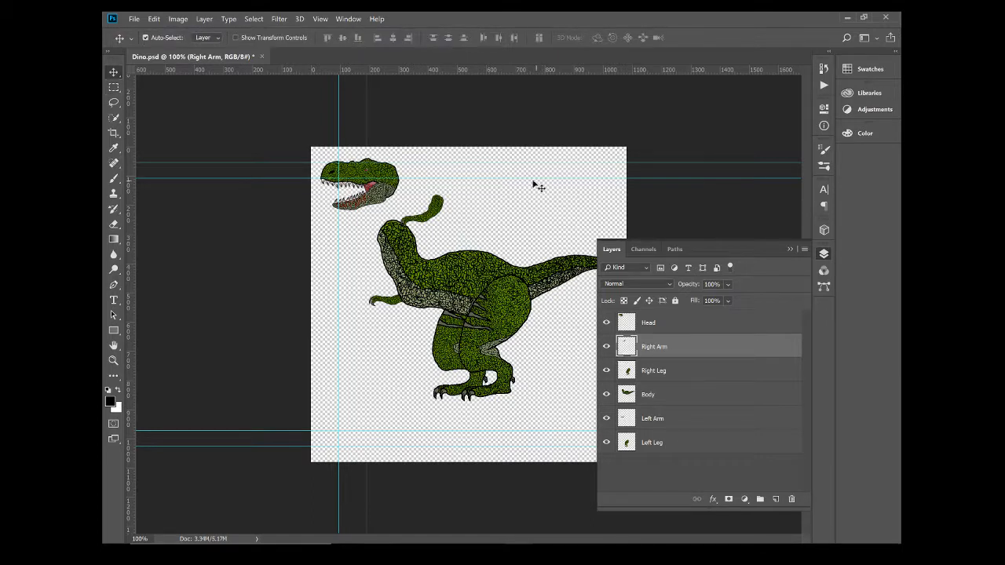
- Move the Right Arm layer next to the detached head, to about X 438 px, Y 128 px, using Free Transform
{"action": "left_click_drag", "start_coordinate": [436, 216], "coordinate": [466, 199]}
{"action": "key", "text": "ctrl+t"}
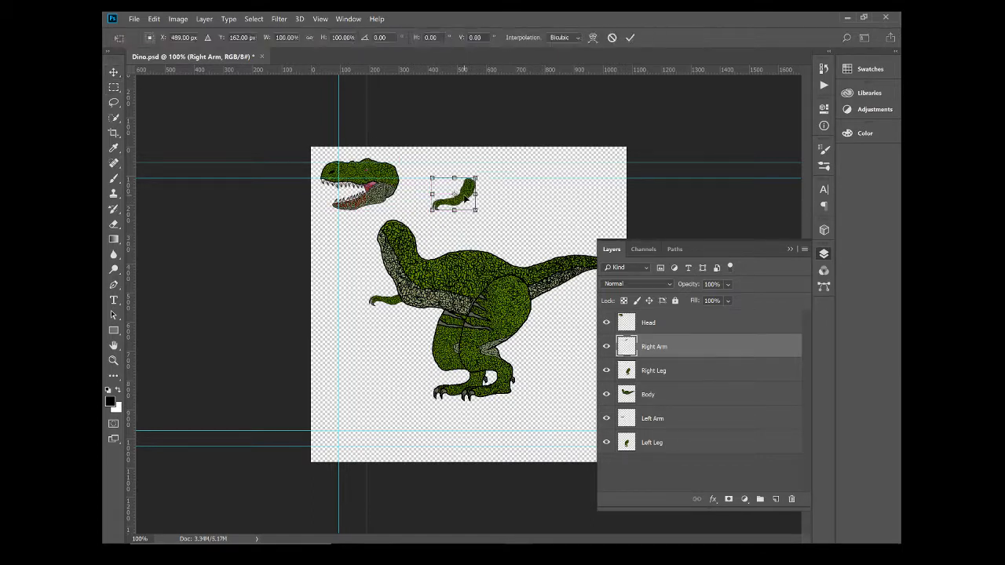
{"action": "right_click", "coordinate": [466, 194]}
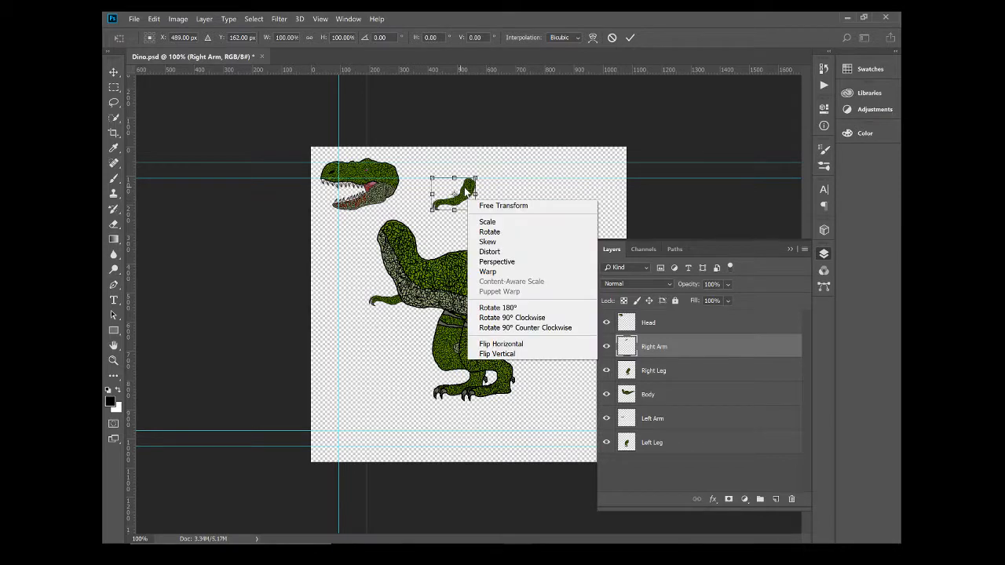
{"action": "left_click", "coordinate": [466, 190]}
{"action": "left_click_drag", "start_coordinate": [467, 190], "coordinate": [451, 181]}
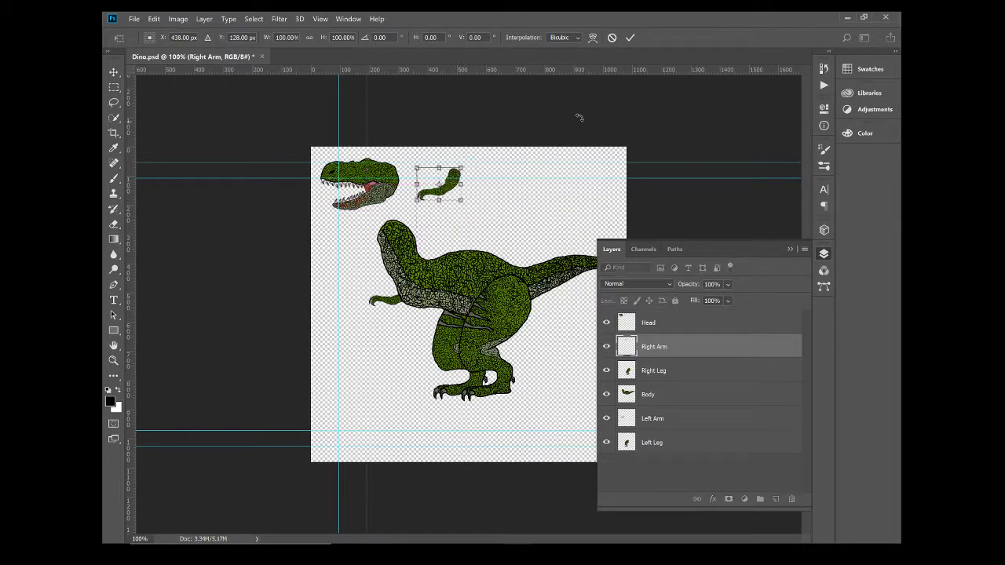
{"action": "left_click", "coordinate": [628, 38]}
- Move the Right Leg layer off the body to the canvas's lower-right area, at about X 867.5 px, Y 802.5 px
{"action": "left_click", "coordinate": [676, 367]}
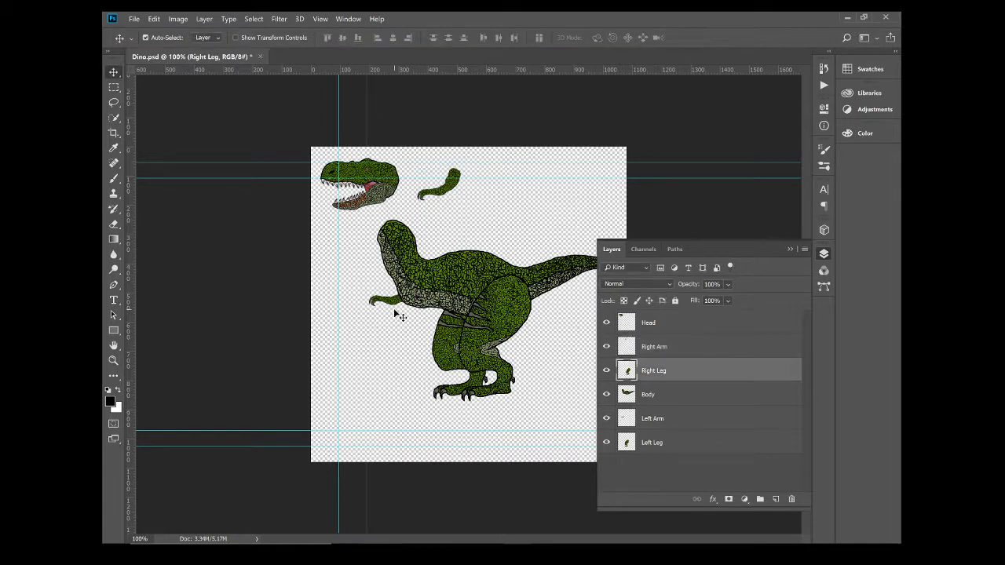
{"action": "left_click_drag", "start_coordinate": [385, 307], "coordinate": [482, 353]}
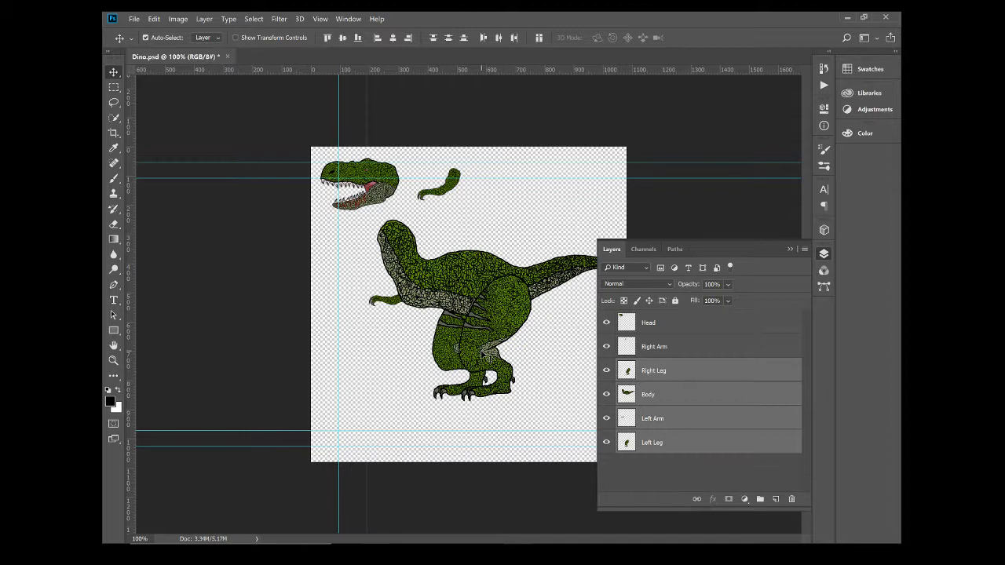
{"action": "left_click", "coordinate": [677, 376]}
{"action": "key", "text": "ctrl+t"}
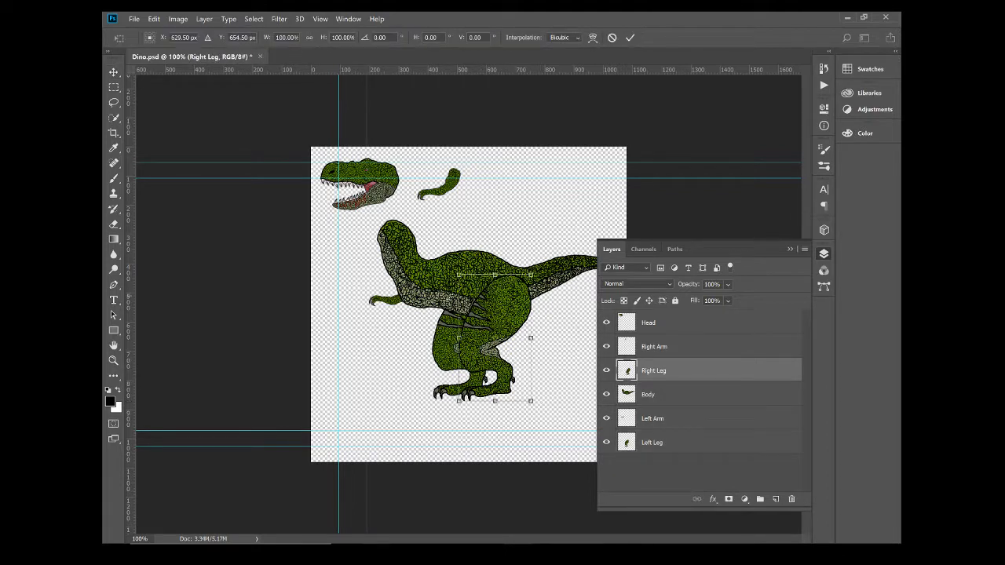
{"action": "left_click_drag", "start_coordinate": [486, 312], "coordinate": [554, 350]}
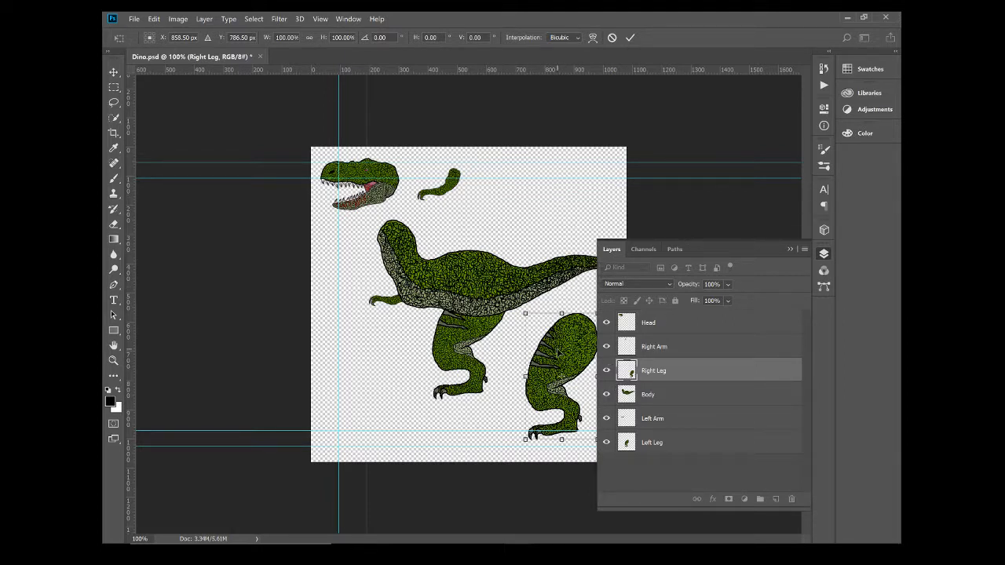
{"action": "left_click_drag", "start_coordinate": [556, 354], "coordinate": [566, 370]}
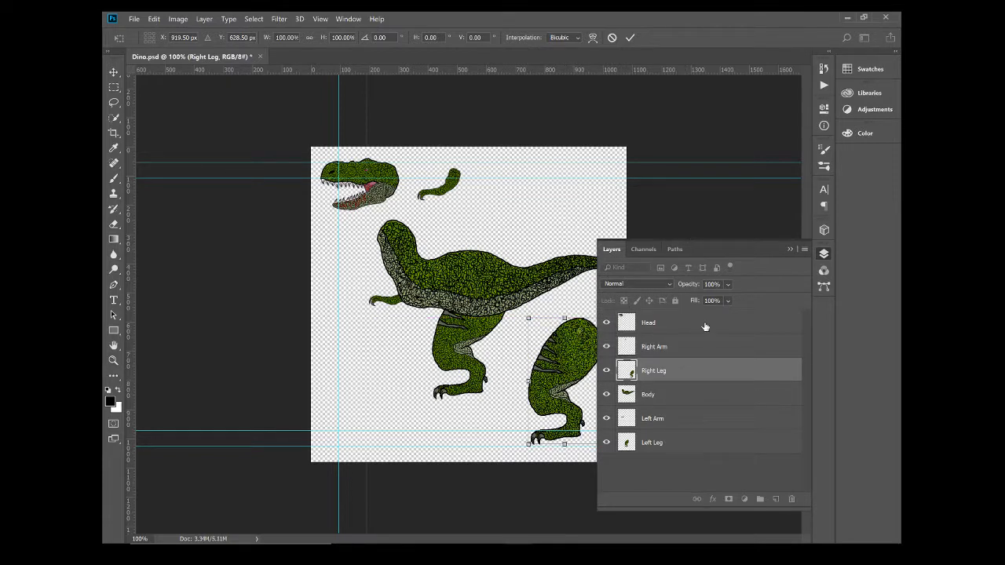
{"action": "key", "text": "Return"}
{"action": "left_click", "coordinate": [376, 18]}
{"action": "mouse_move", "coordinate": [320, 18]}
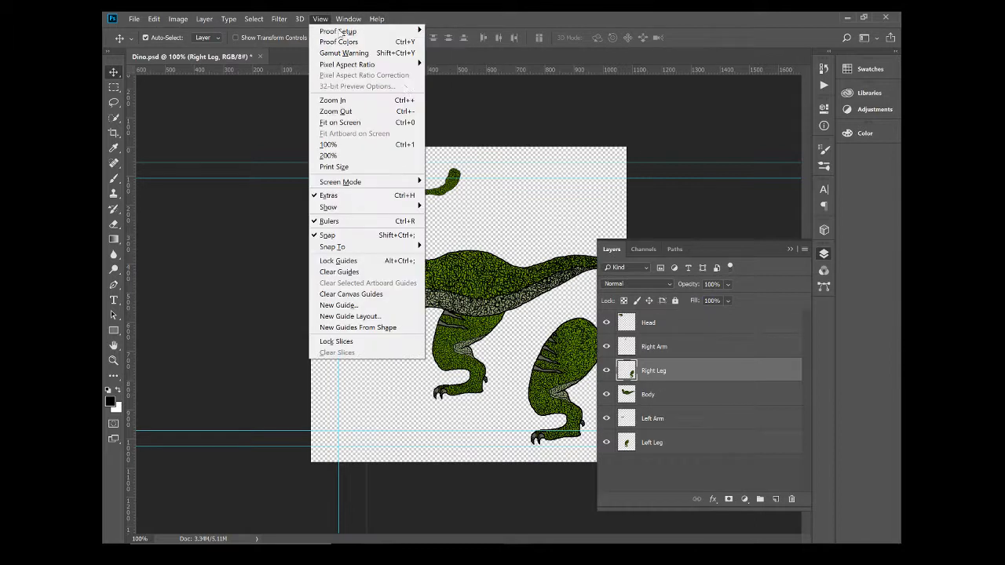
{"action": "left_click", "coordinate": [684, 420]}
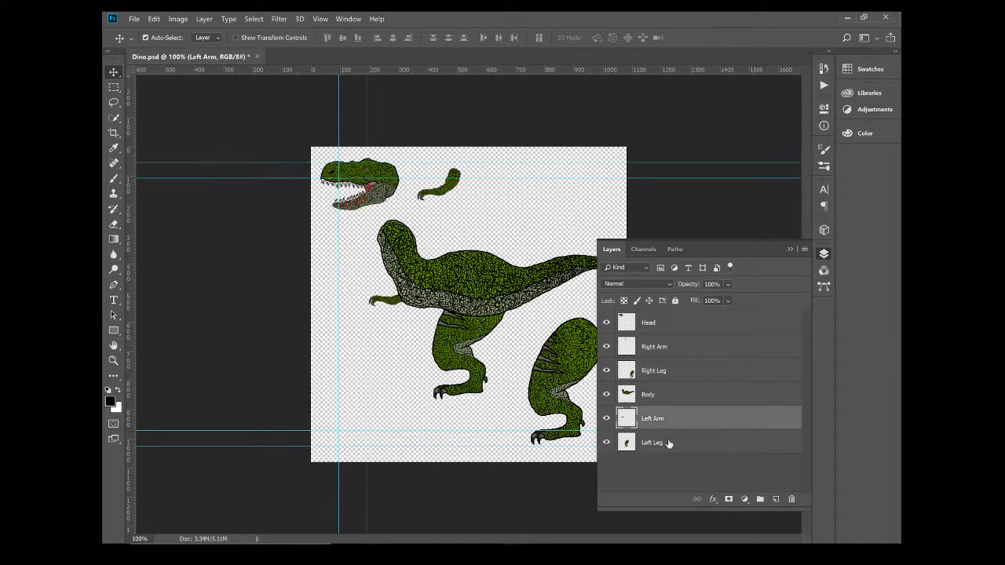
- Move the Left Leg layer down below the body, to about X 540 px, Y 809.5 px
{"action": "left_click", "coordinate": [668, 444]}
{"action": "key", "text": "ctrl+t"}
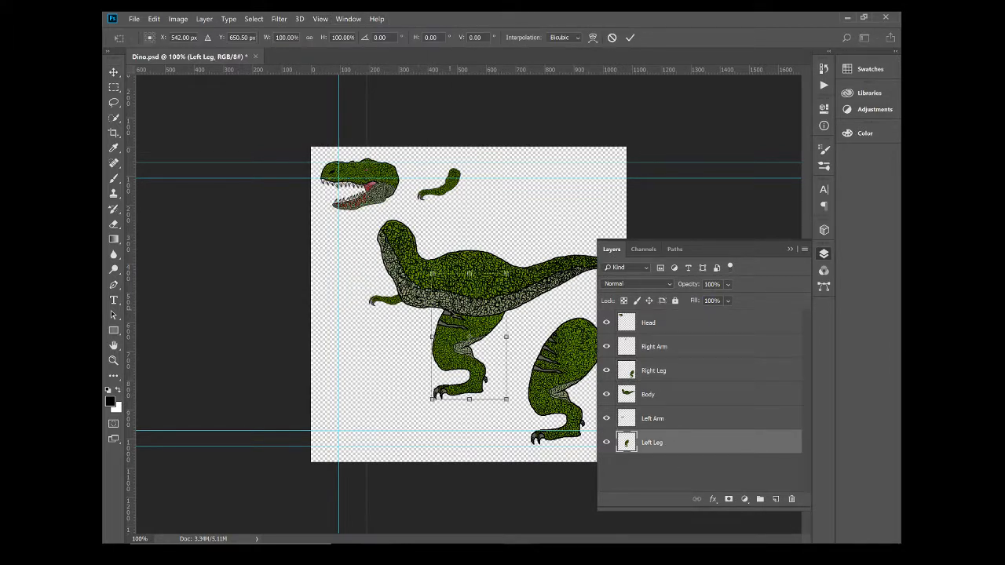
{"action": "left_click_drag", "start_coordinate": [456, 326], "coordinate": [453, 373]}
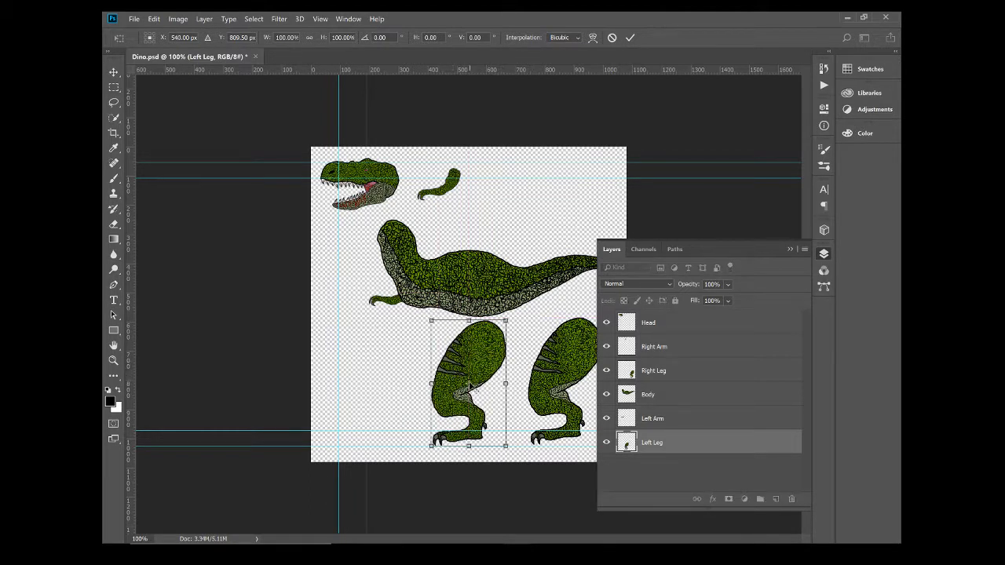
{"action": "key", "text": "Return"}
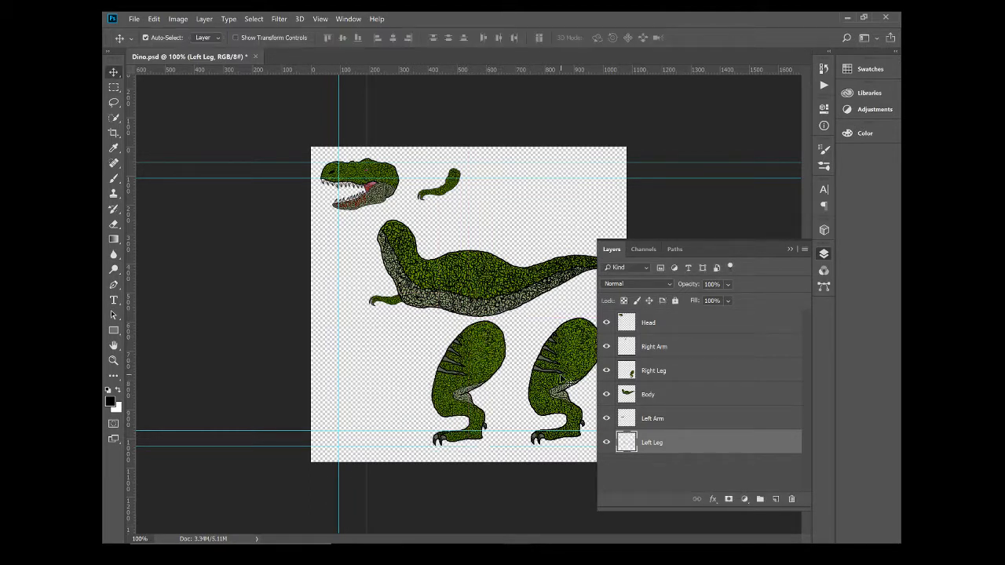
- Move the Left Arm layer off the body into the canvas's lower-left corner
{"action": "right_click", "coordinate": [657, 416]}
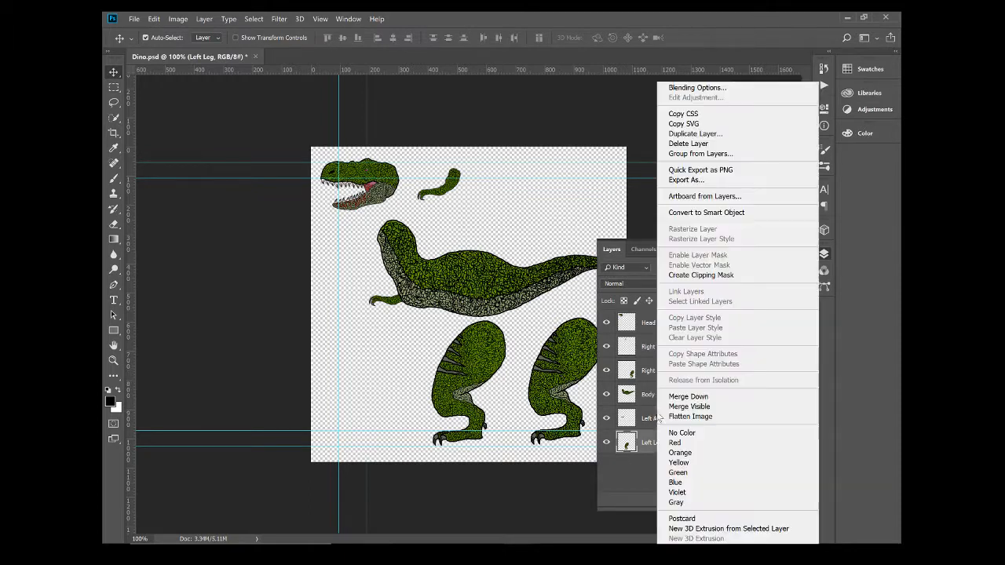
{"action": "left_click", "coordinate": [641, 414]}
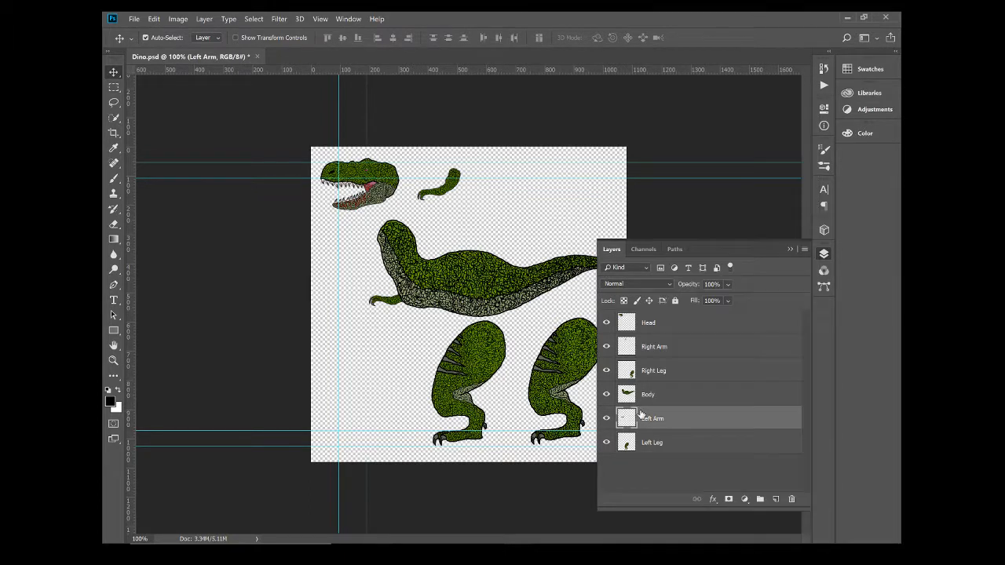
{"action": "left_click_drag", "start_coordinate": [421, 230], "coordinate": [521, 211]}
{"action": "left_click_drag", "start_coordinate": [438, 357], "coordinate": [370, 434]}
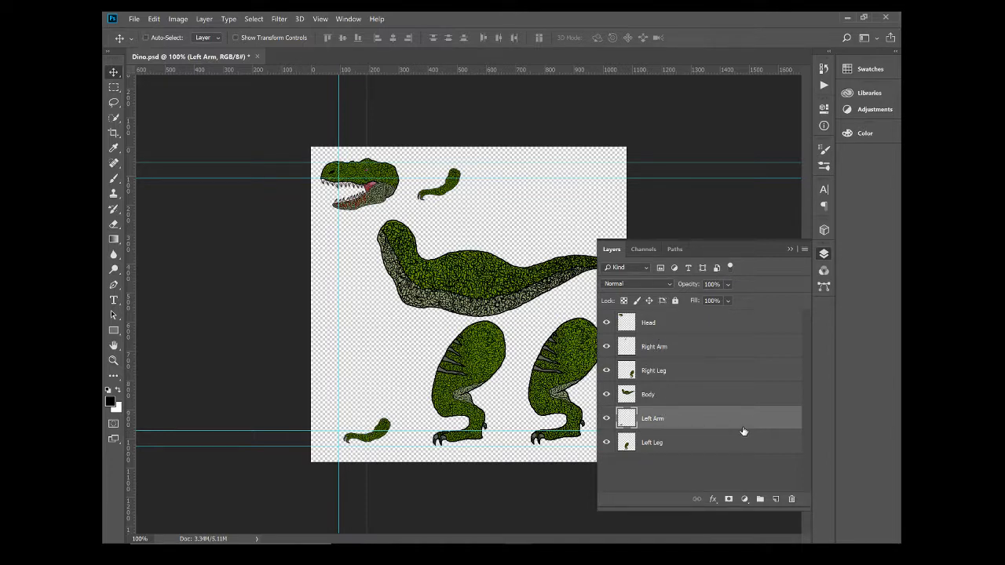
{"action": "key", "text": "ctrl+t"}
{"action": "left_click", "coordinate": [630, 38]}
- Move the Right Arm layer to just above the left arm, at about X 192 px, Y 843 px
{"action": "right_click", "coordinate": [671, 348]}
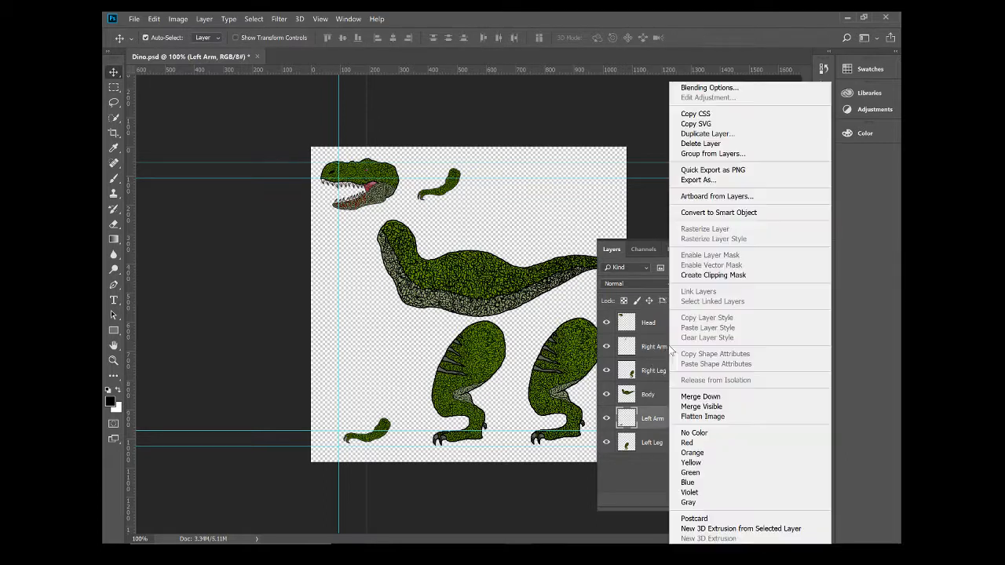
{"action": "key", "text": "Escape"}
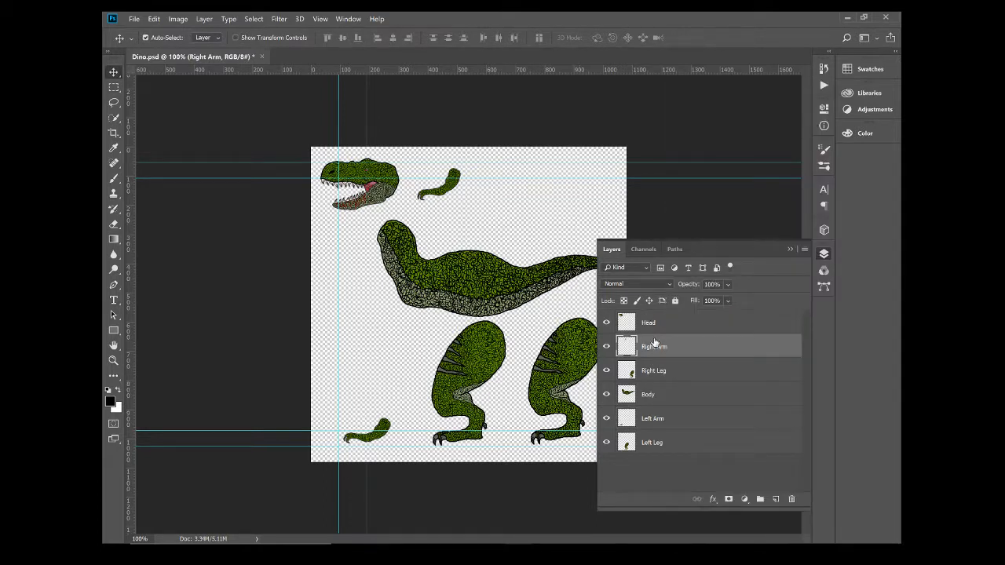
{"action": "key", "text": "ctrl+t"}
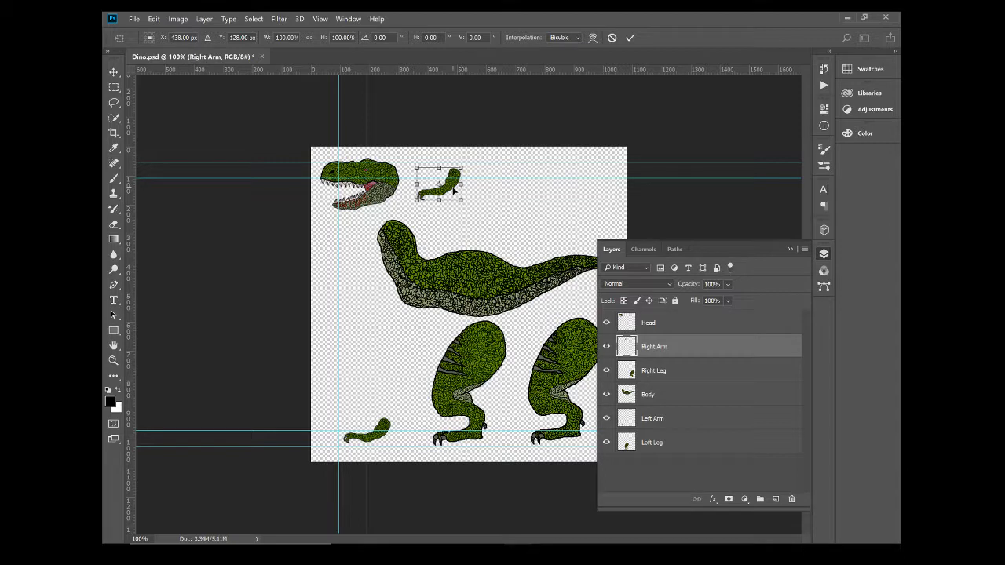
{"action": "left_click_drag", "start_coordinate": [453, 188], "coordinate": [378, 403]}
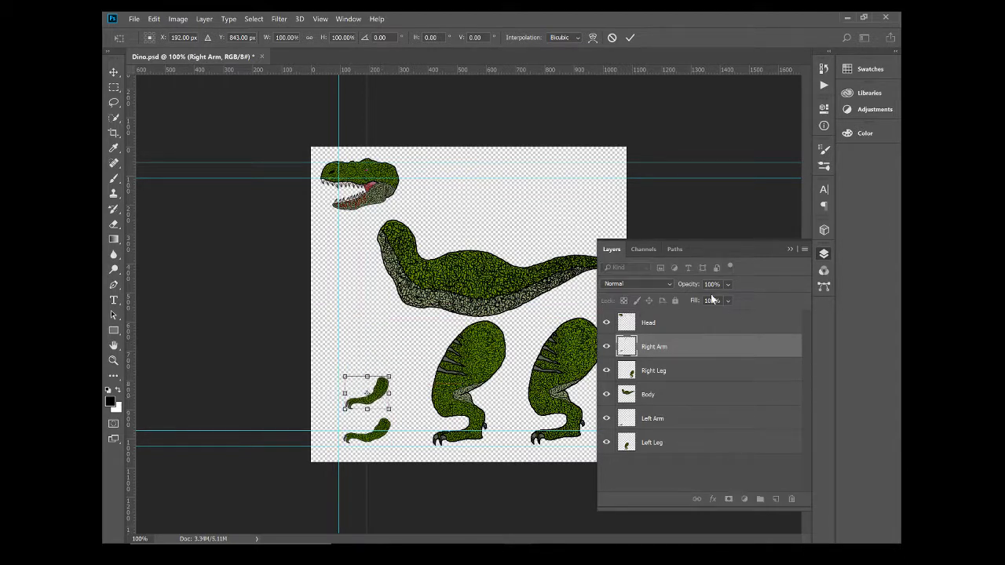
{"action": "left_click", "coordinate": [630, 37]}
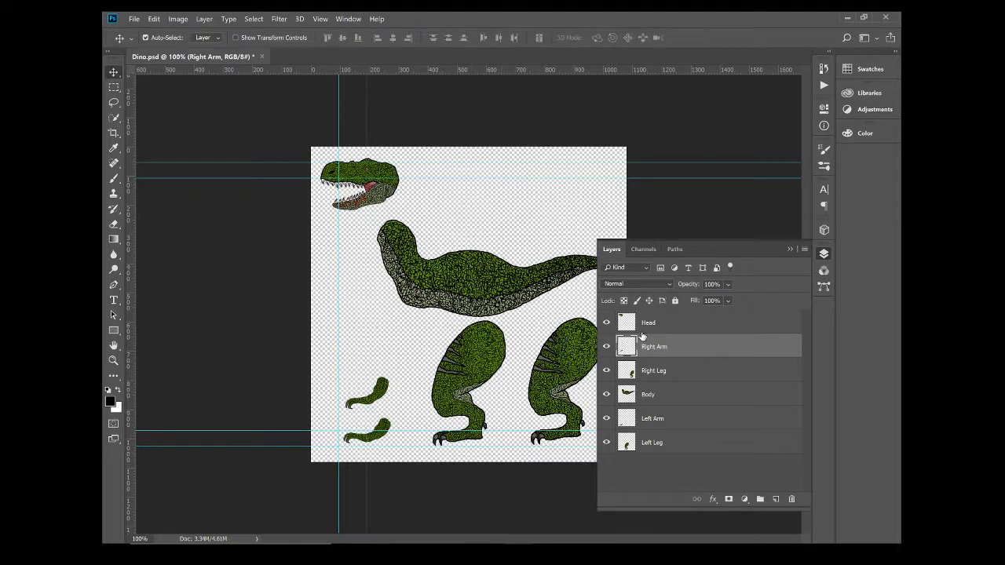
- Move the Head layer down to just above the two arms, and the Body layer up to about X 584.5 px, Y 276.5 px
{"action": "left_click", "coordinate": [642, 328]}
{"action": "left_click_drag", "start_coordinate": [381, 179], "coordinate": [386, 325]}
{"action": "left_click", "coordinate": [654, 400]}
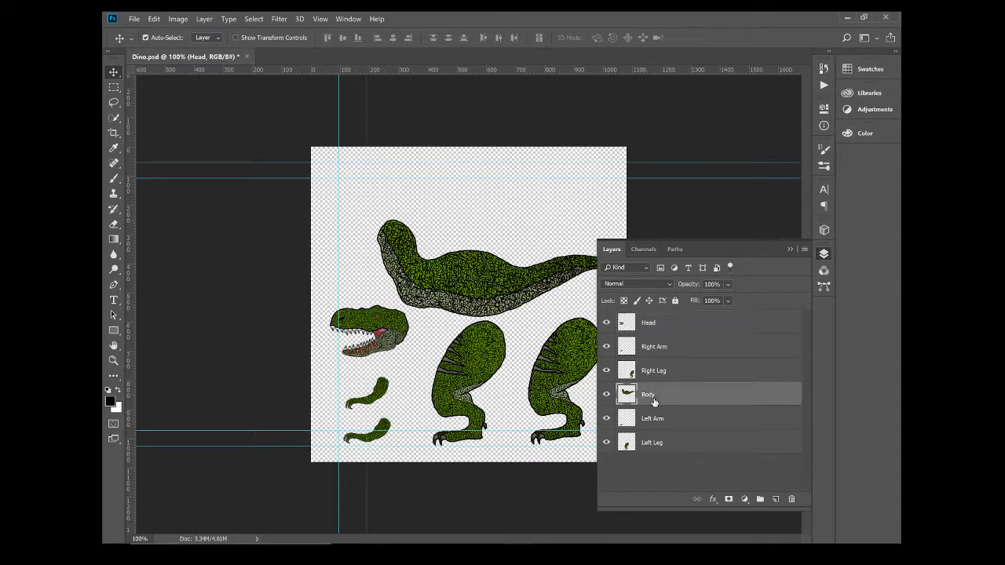
{"action": "left_click_drag", "start_coordinate": [459, 269], "coordinate": [437, 226]}
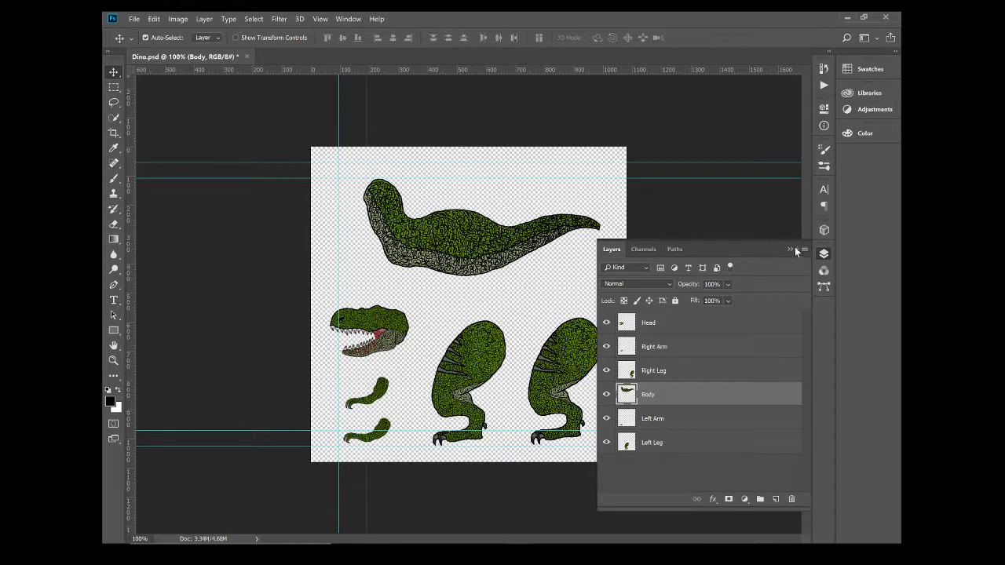
{"action": "key", "text": "ctrl+t"}
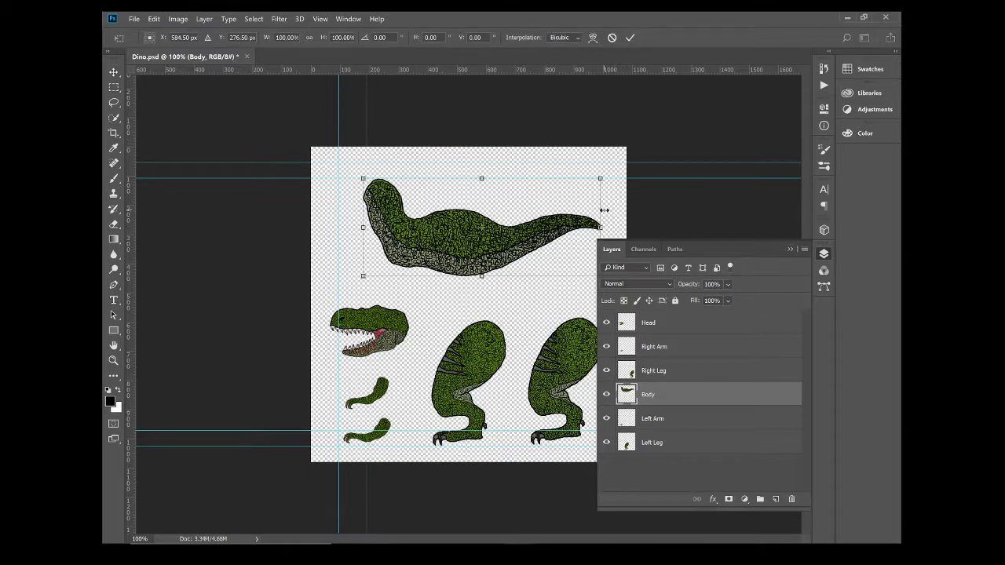
{"action": "key", "text": "Return"}
- Check the Head layer's Free Transform bounds and nudge the Right Arm layer up to about X 192 px, Y 840 px
{"action": "left_click", "coordinate": [655, 325]}
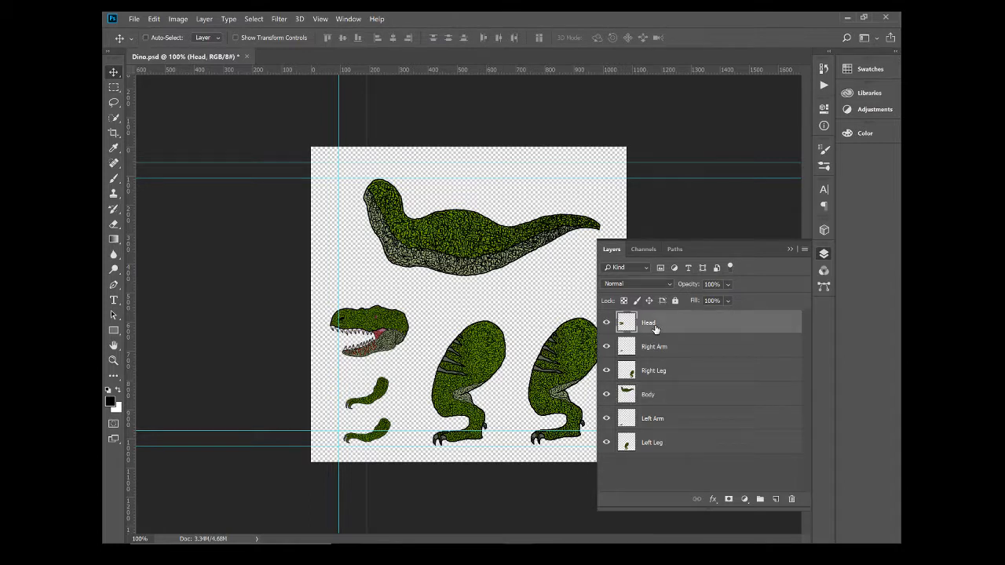
{"action": "key", "text": "ctrl+t"}
{"action": "key", "text": "Return"}
{"action": "left_click", "coordinate": [689, 347]}
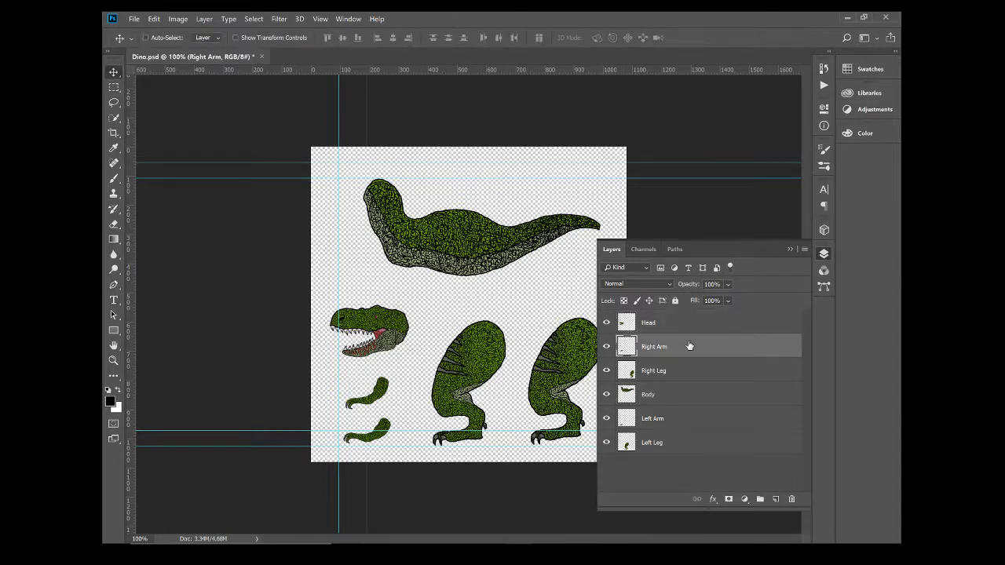
{"action": "key", "text": "ctrl+t"}
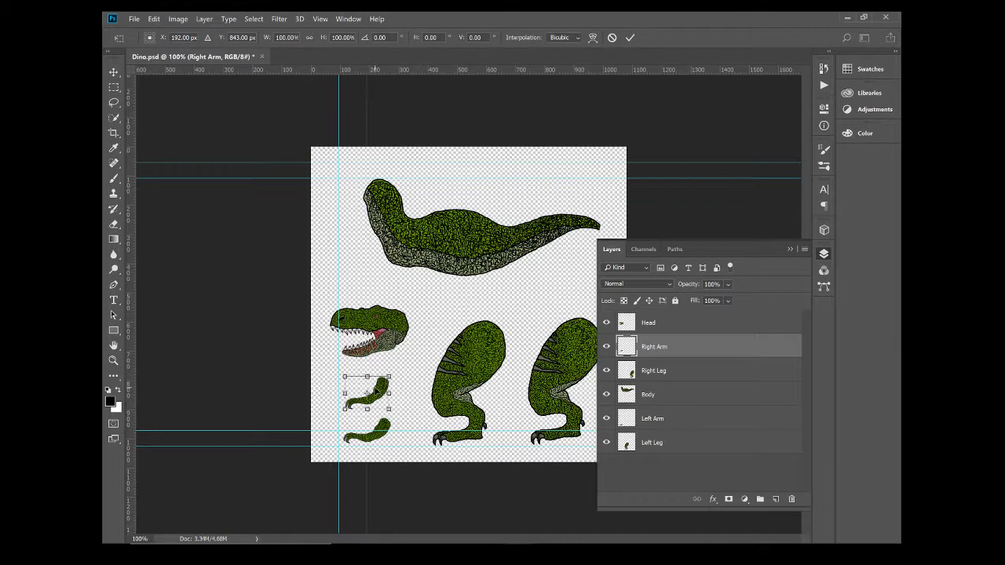
{"action": "left_click_drag", "start_coordinate": [367, 392], "coordinate": [368, 390]}
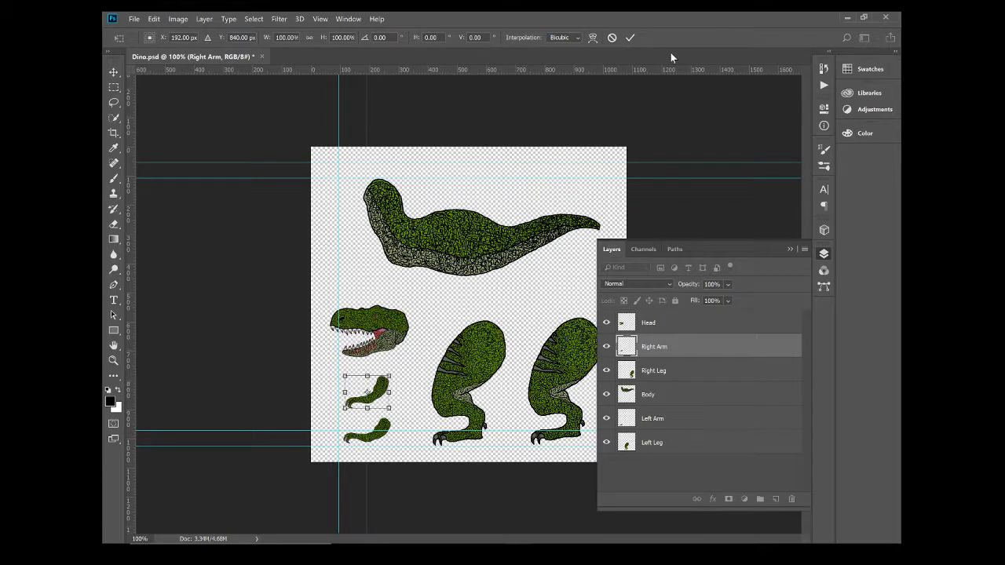
{"action": "left_click", "coordinate": [630, 38]}
- Check the Free Transform bounds of the Left Leg and Right Leg layers, and hide the layer list to view the whole canvas
{"action": "left_click", "coordinate": [683, 417]}
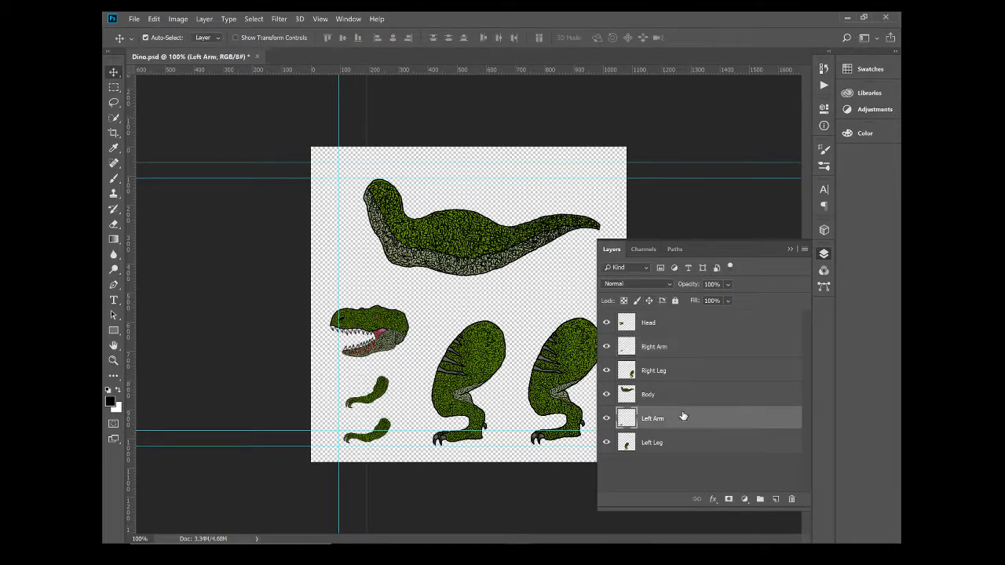
{"action": "left_click", "coordinate": [658, 445]}
{"action": "key", "text": "ctrl+t"}
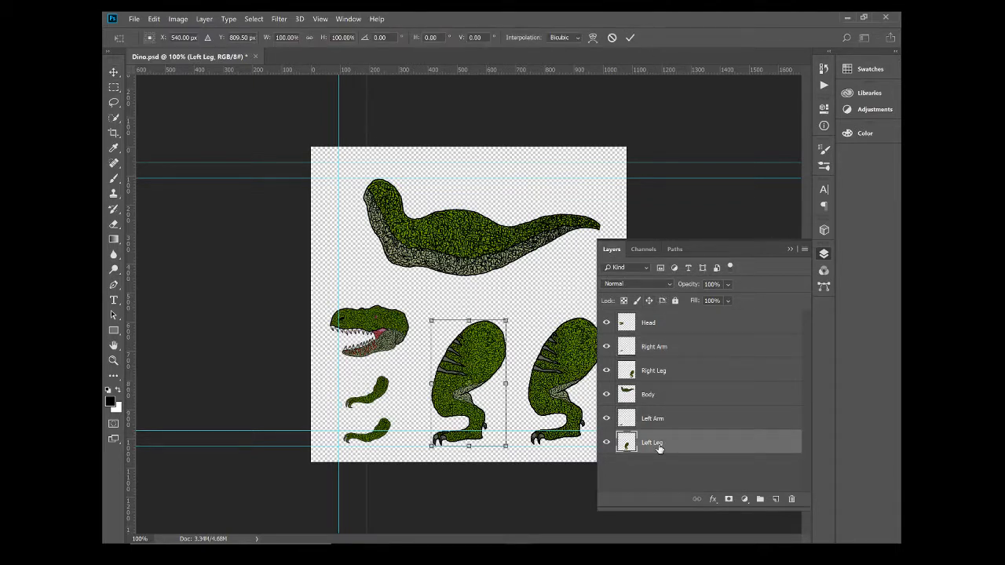
{"action": "left_click", "coordinate": [630, 38]}
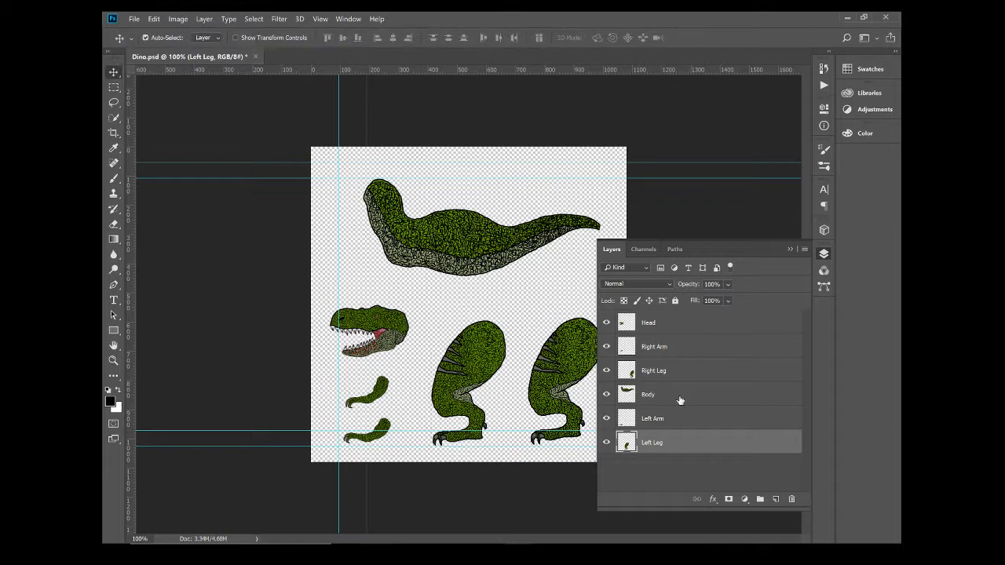
{"action": "left_click", "coordinate": [679, 371]}
{"action": "key", "text": "ctrl+t"}
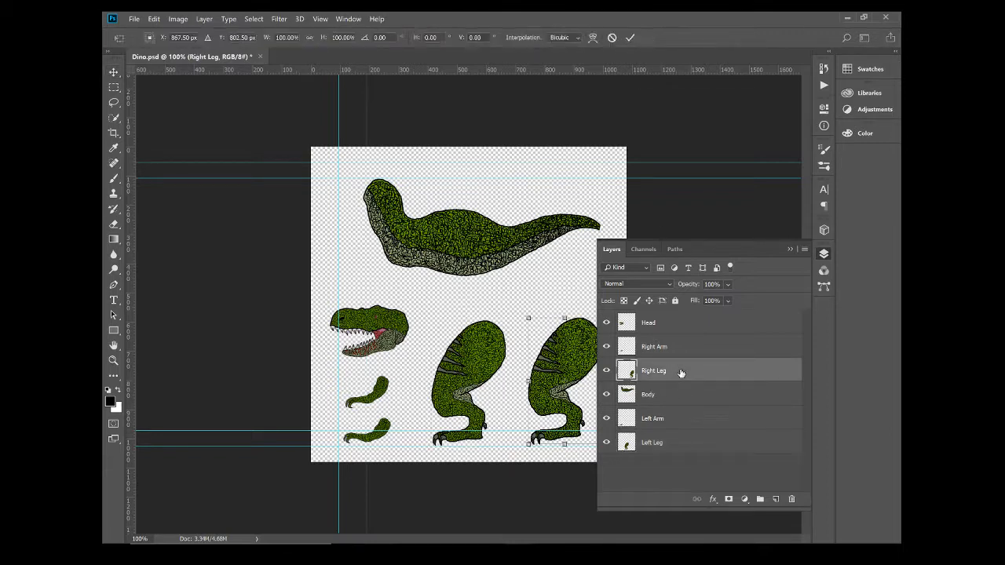
{"action": "left_click", "coordinate": [629, 37]}
{"action": "left_click", "coordinate": [788, 249]}
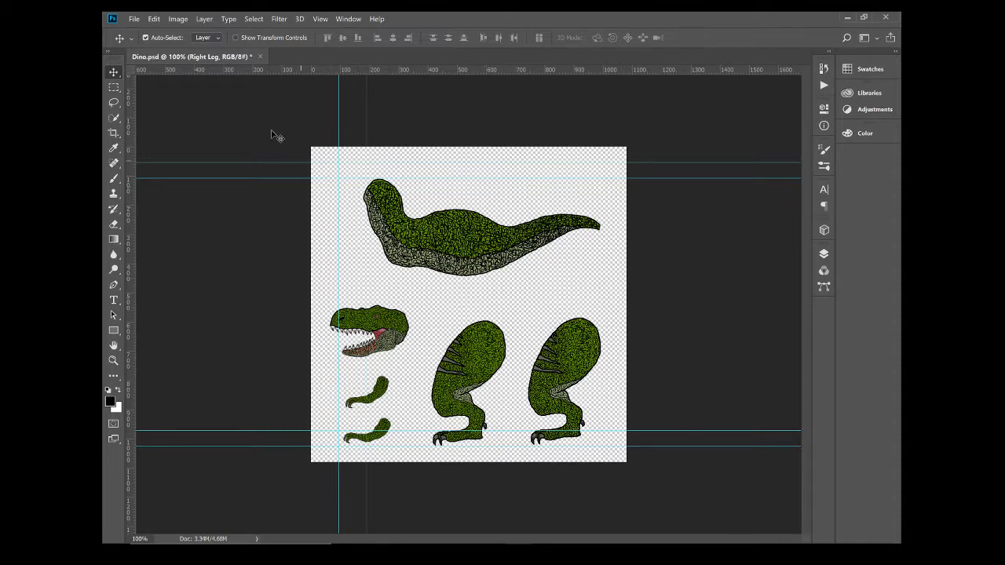
- Start saving a copy of the dinosaur file in the game's Assets > Sprites folder with PNG as the file type
{"action": "left_click", "coordinate": [135, 18]}
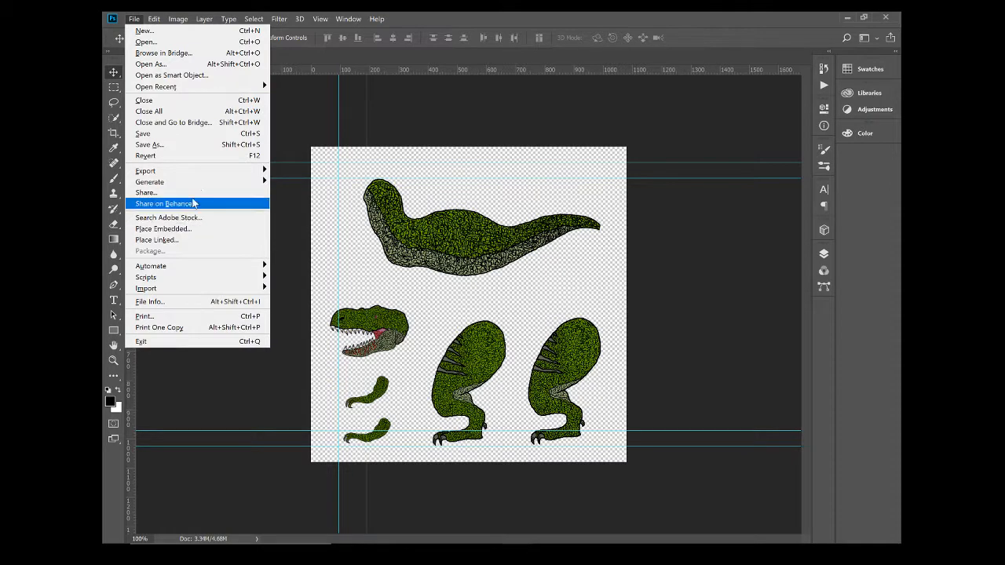
{"action": "left_click", "coordinate": [178, 146]}
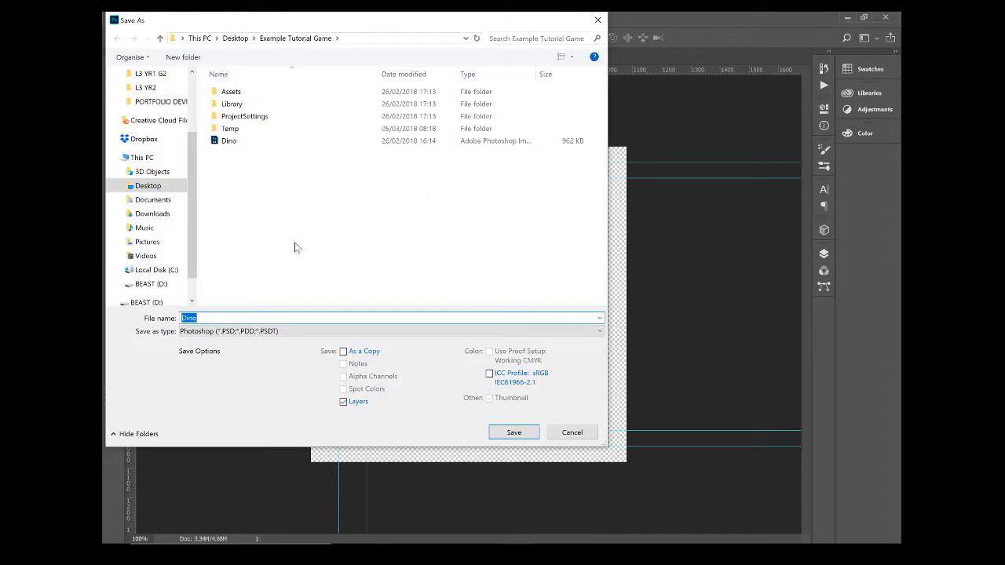
{"action": "double_click", "coordinate": [306, 92]}
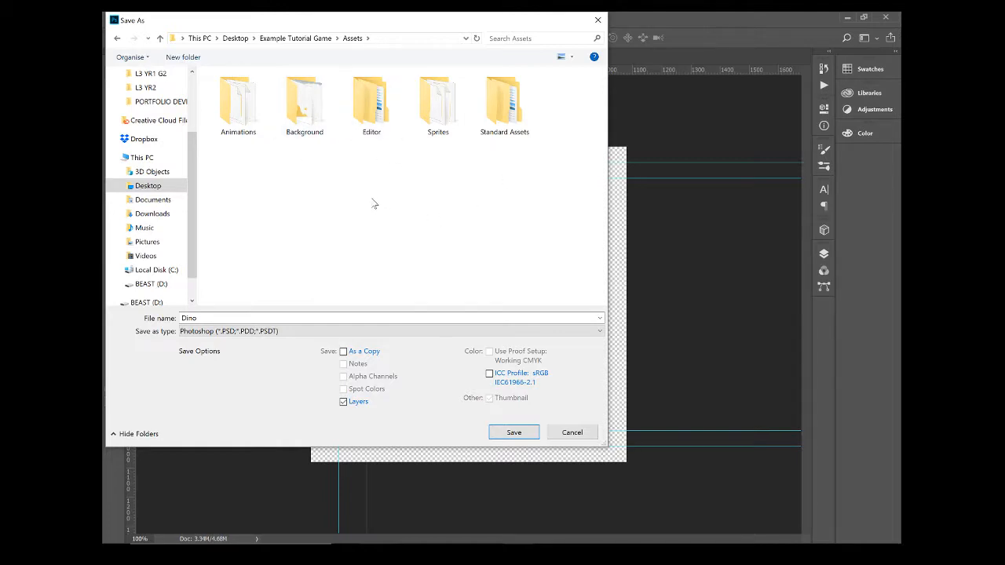
{"action": "double_click", "coordinate": [444, 100]}
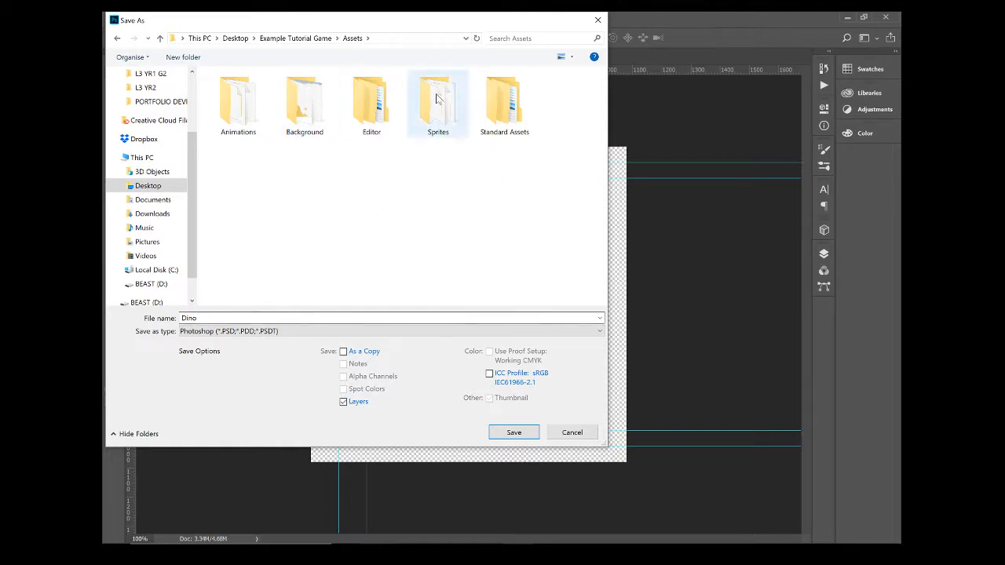
{"action": "left_click", "coordinate": [258, 331]}
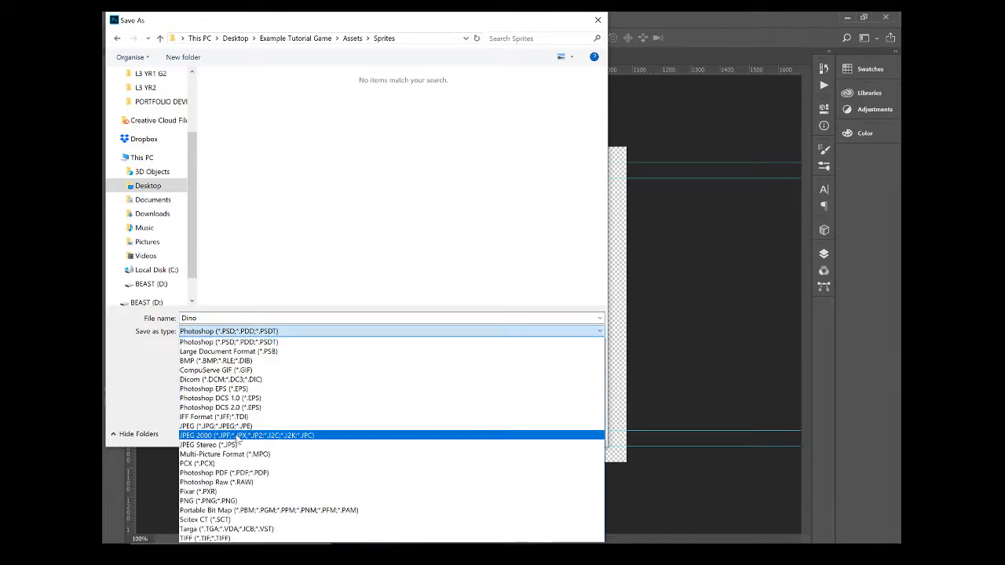
{"action": "left_click", "coordinate": [224, 501]}
- Name the file DinoEnemy and save it as a PNG with the large file size (fastest saving) option
{"action": "scroll", "coordinate": [426, 176], "scroll_direction": "down", "scroll_amount": 5}
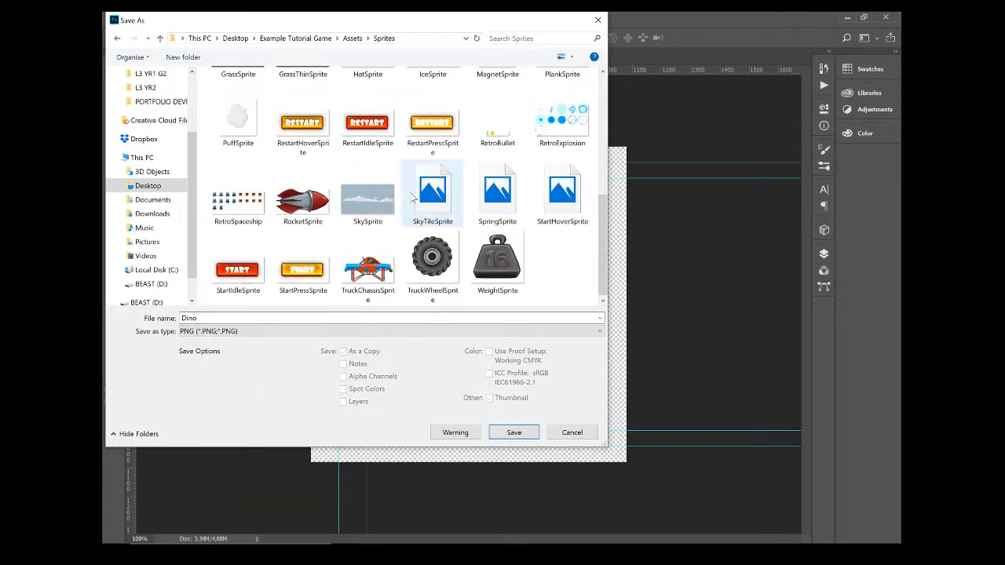
{"action": "scroll", "coordinate": [426, 177], "scroll_direction": "up", "scroll_amount": 5}
{"action": "scroll", "coordinate": [411, 198], "scroll_direction": "down", "scroll_amount": 5}
{"action": "left_click", "coordinate": [188, 318]}
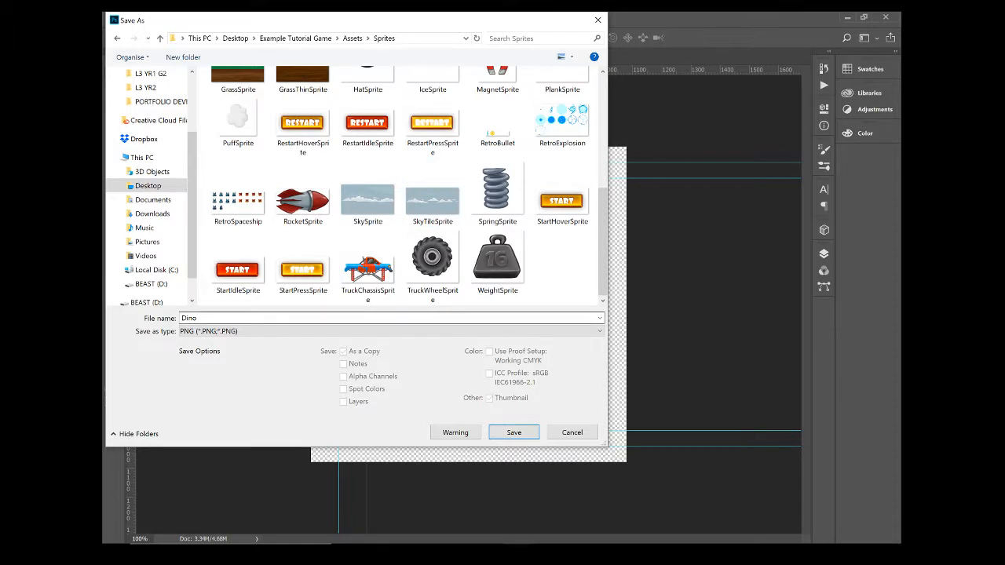
{"action": "type", "text": "Dino"}
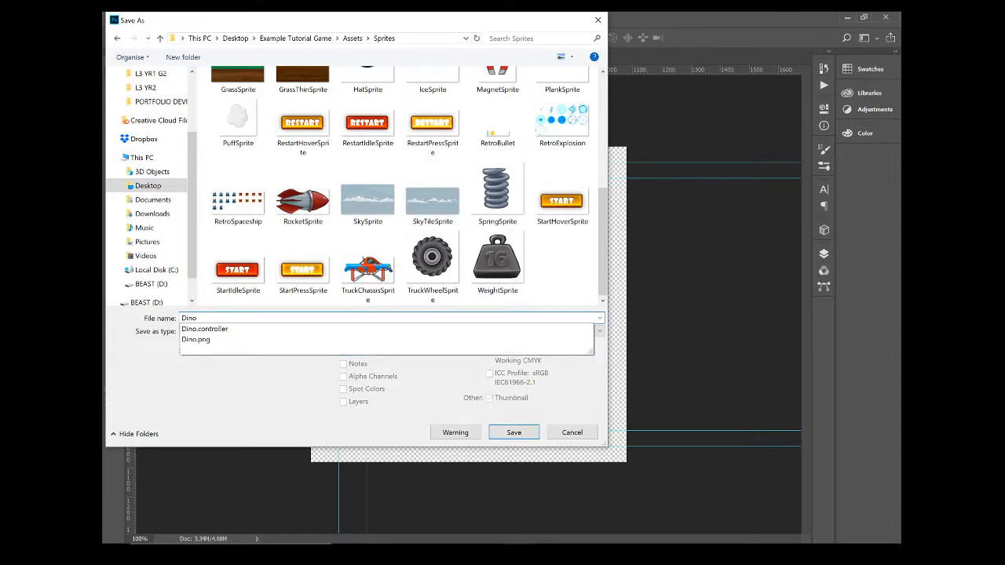
{"action": "type", "text": "Enemy"}
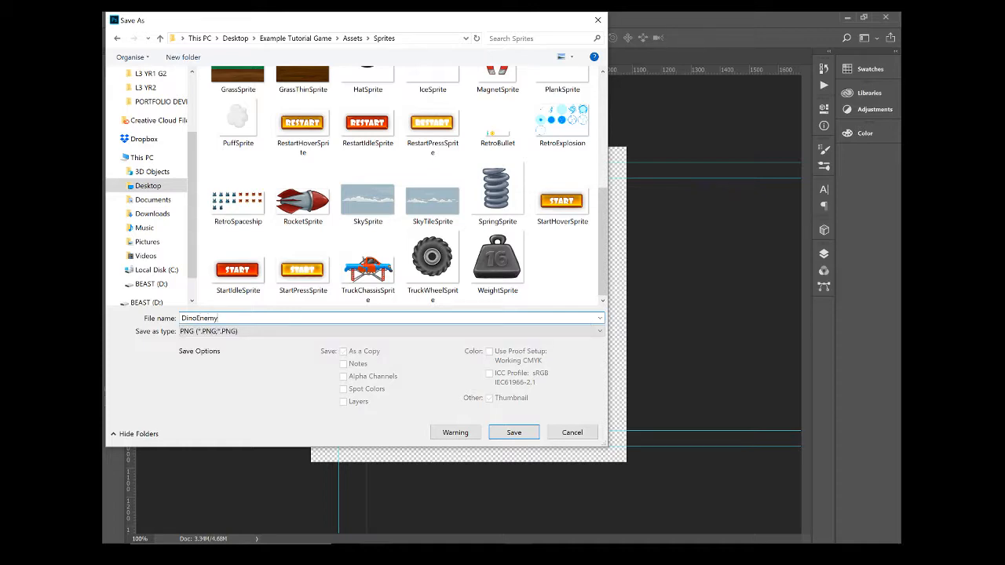
{"action": "key", "text": "Return"}
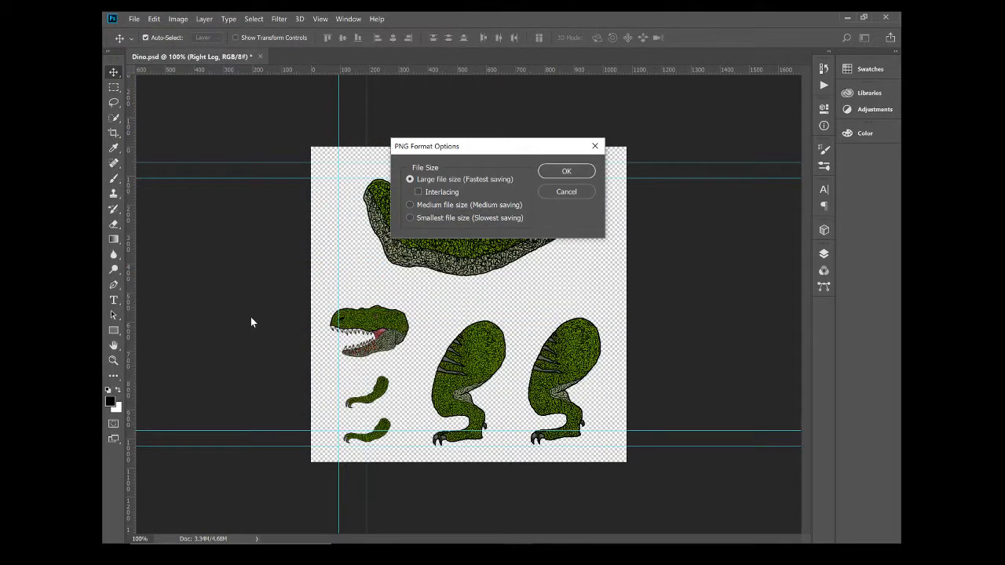
{"action": "key", "text": "Return"}
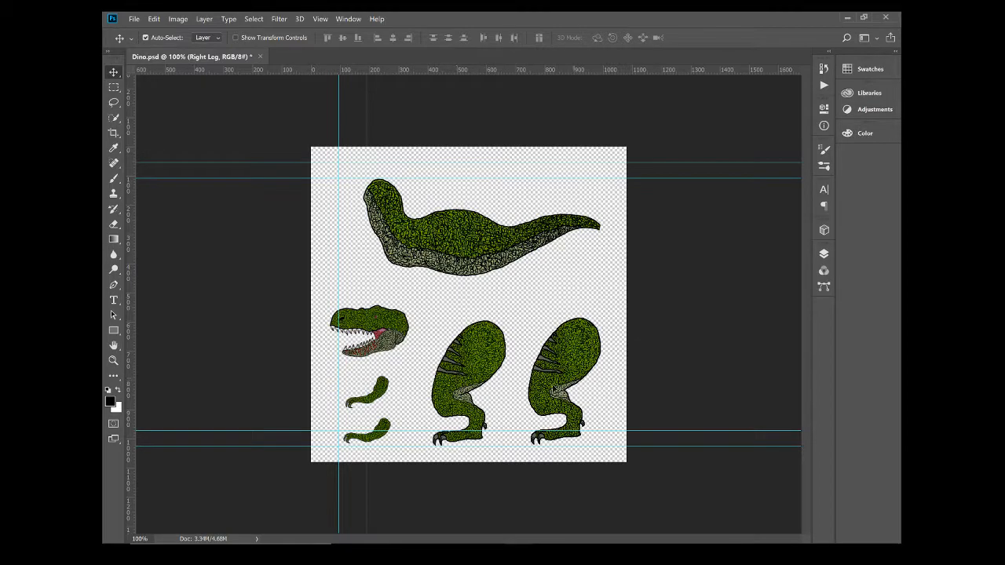
- Switch to Unity with the Example Level scene of the Example Tutorial Game project
{"action": "key", "text": "alt+Tab"}
{"action": "key", "text": "alt+Tab"}
{"action": "key", "text": "alt+Tab"}
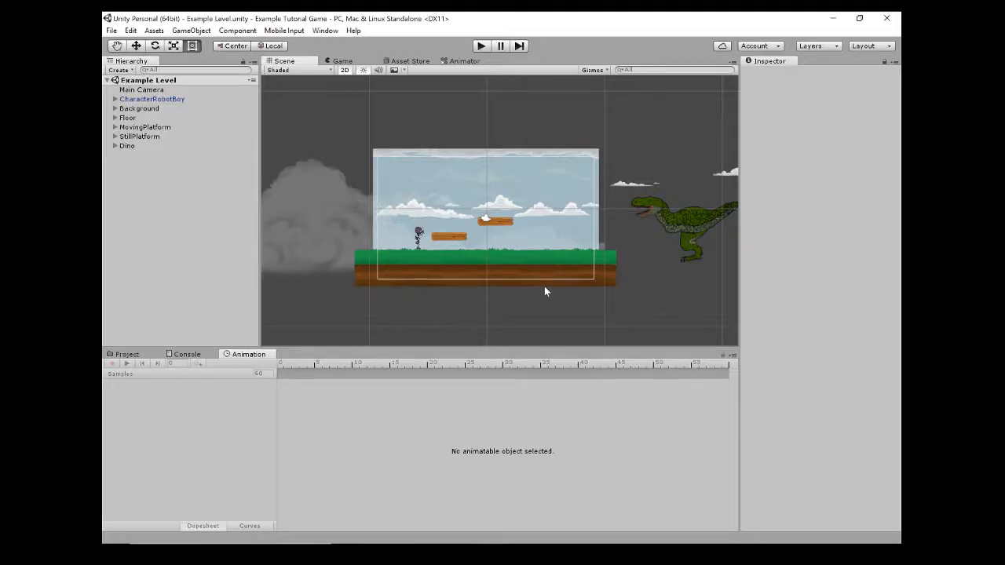
{"action": "key", "text": "alt+Tab"}
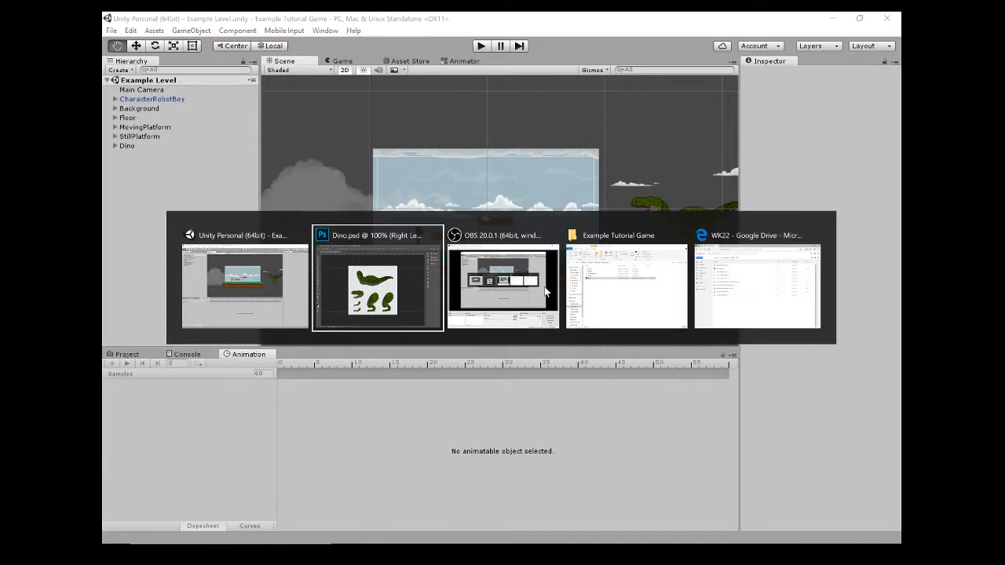
{"action": "left_click", "coordinate": [547, 292]}
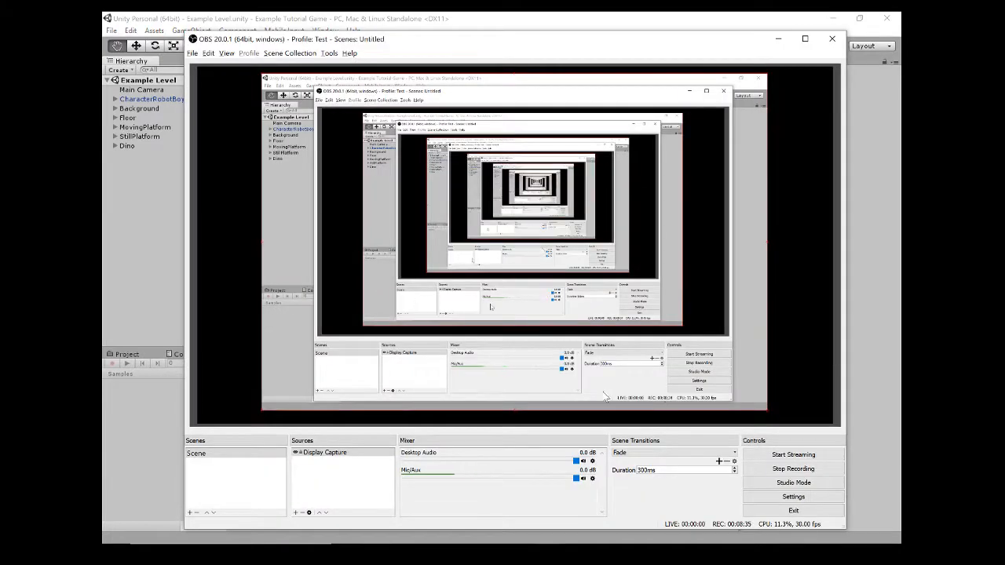